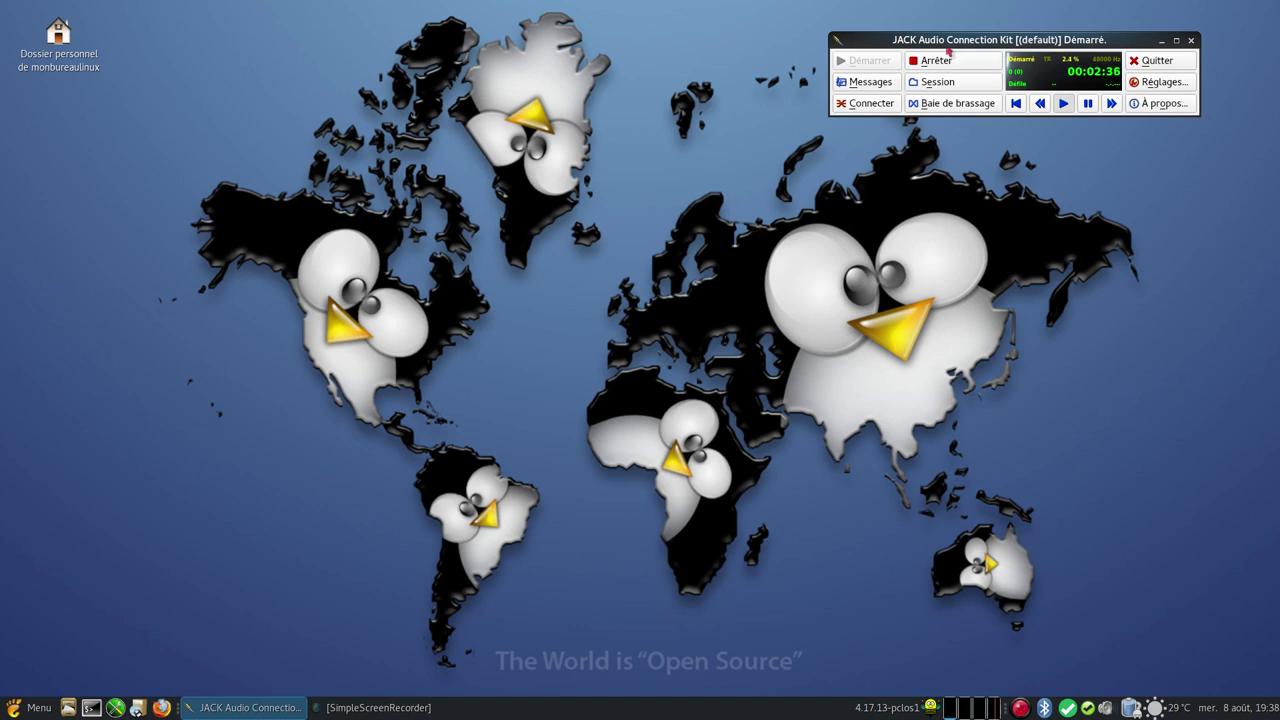
# Move the JACK control window slightly inward on the desktop, view the program's version information, and close it
pyautogui.moveTo(949, 43); pyautogui.dragTo(919, 57)
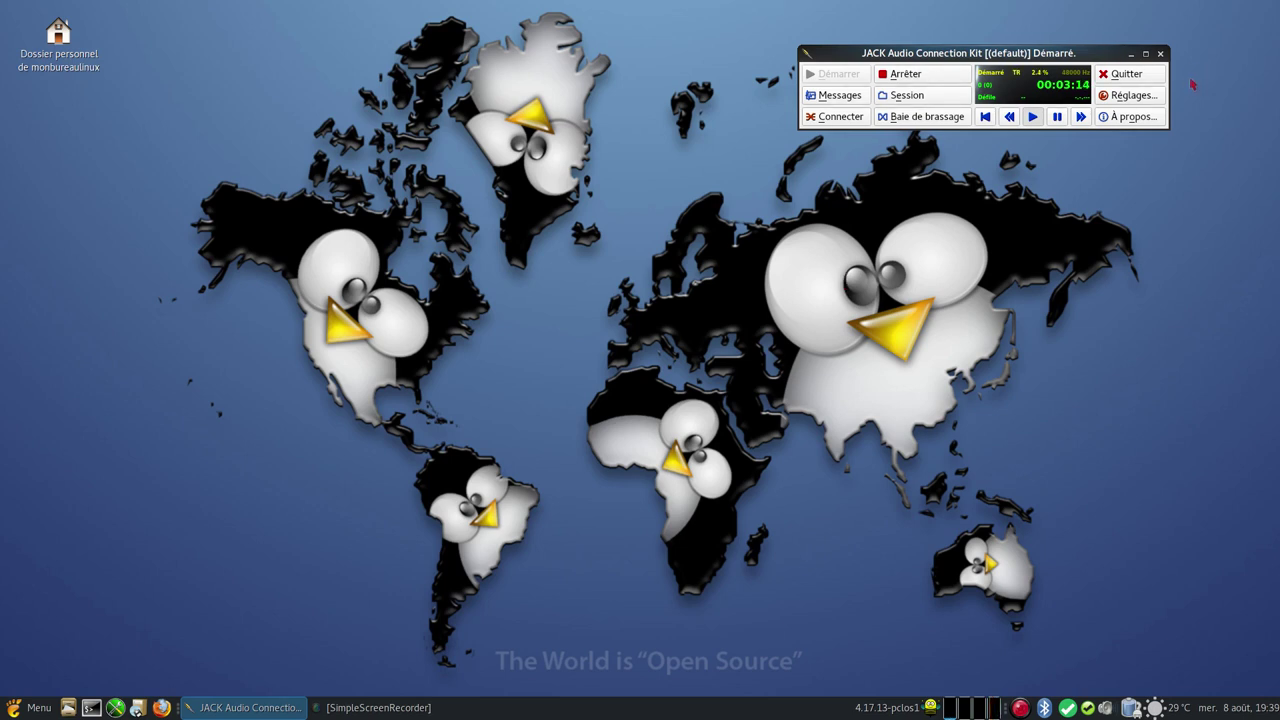
pyautogui.click(1126, 117)
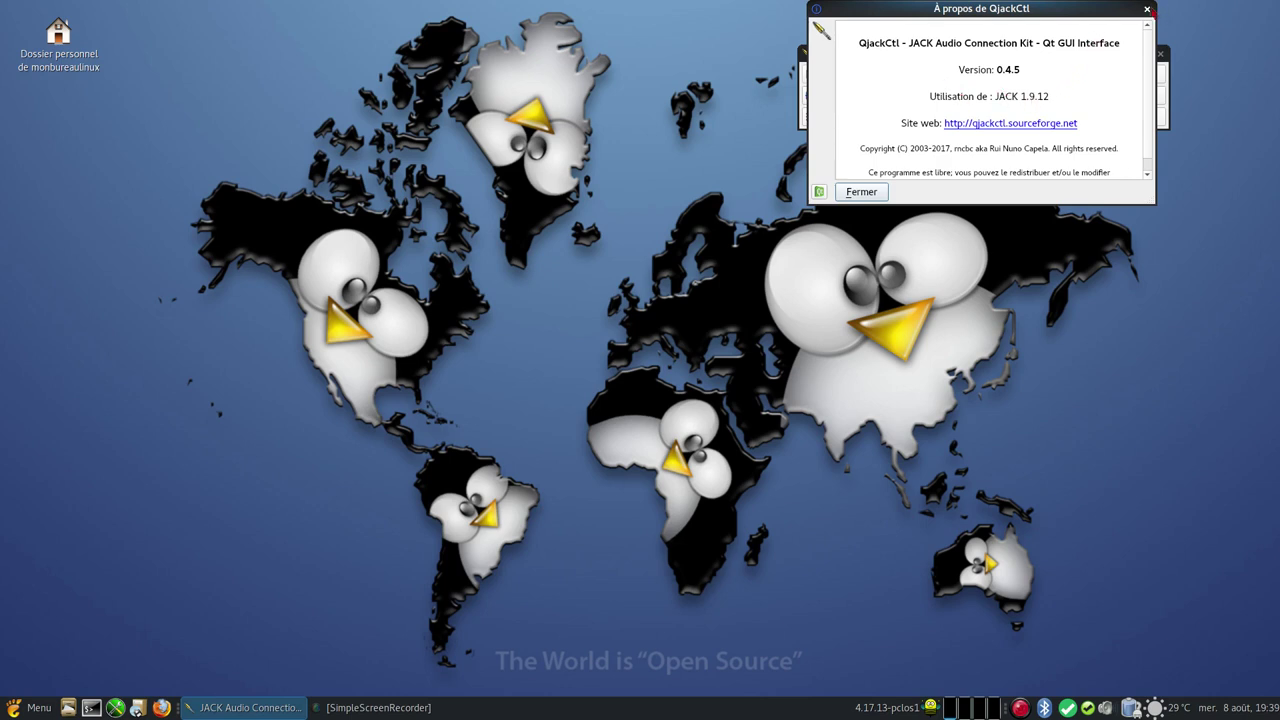
pyautogui.click(1147, 9)
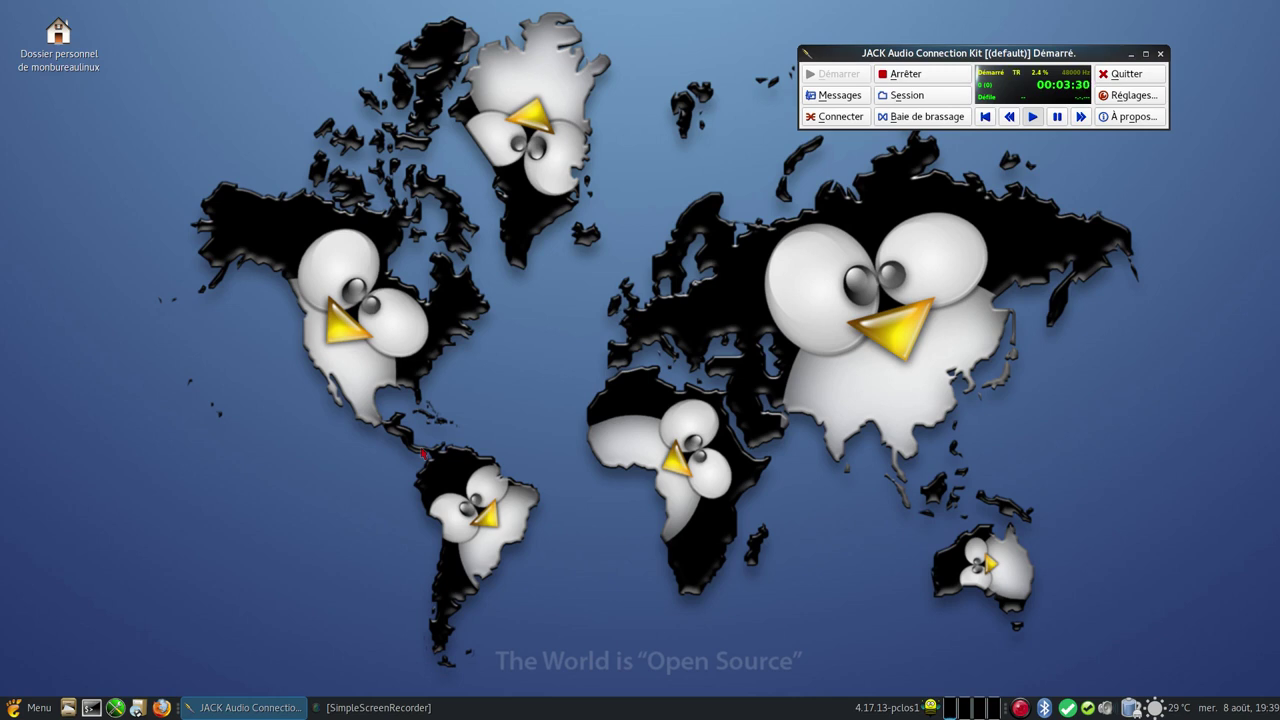
# Review the JACK settings across options, display, miscellaneous and advanced parameters, including the available audio interfaces
pyautogui.click(1146, 95)
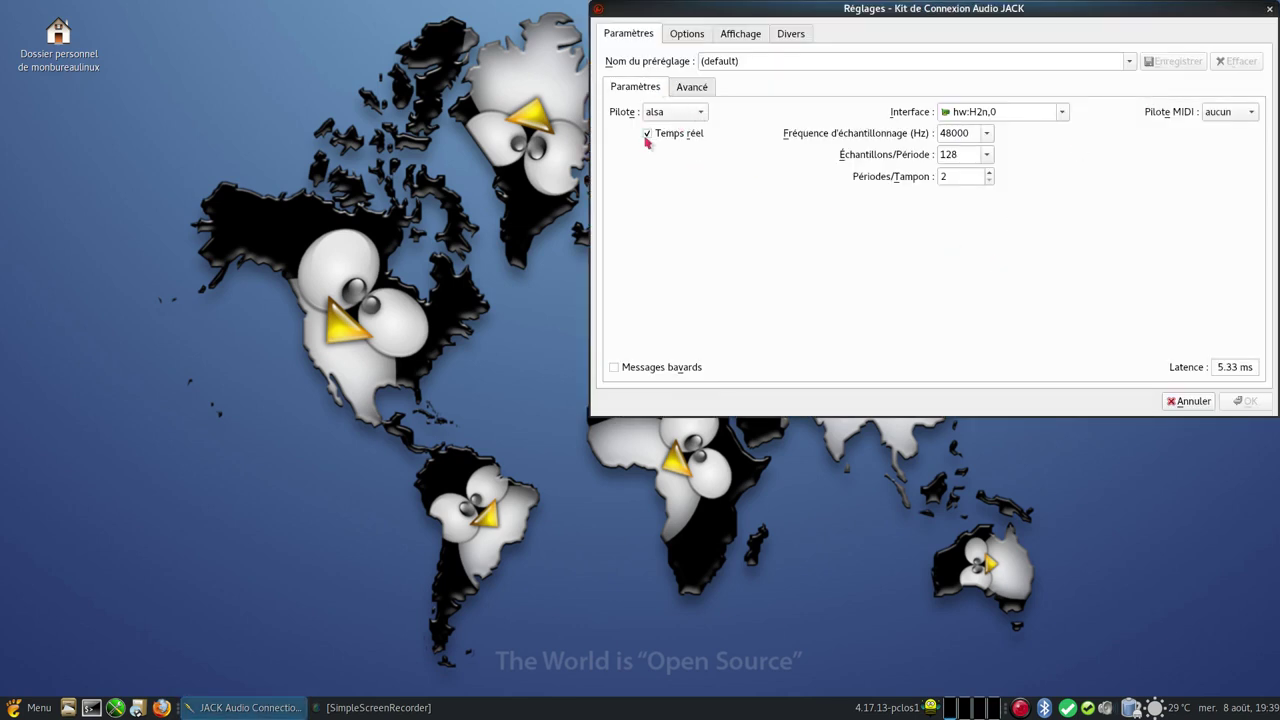
pyautogui.click(687, 36)
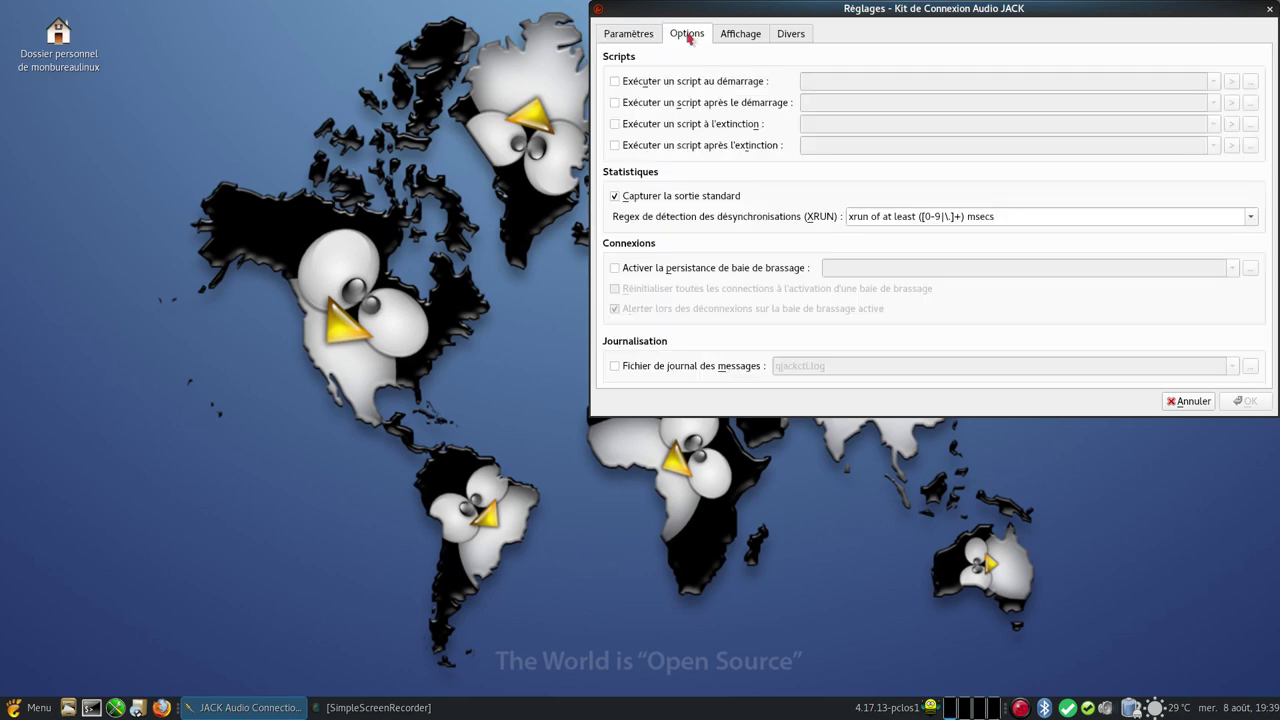
pyautogui.click(743, 35)
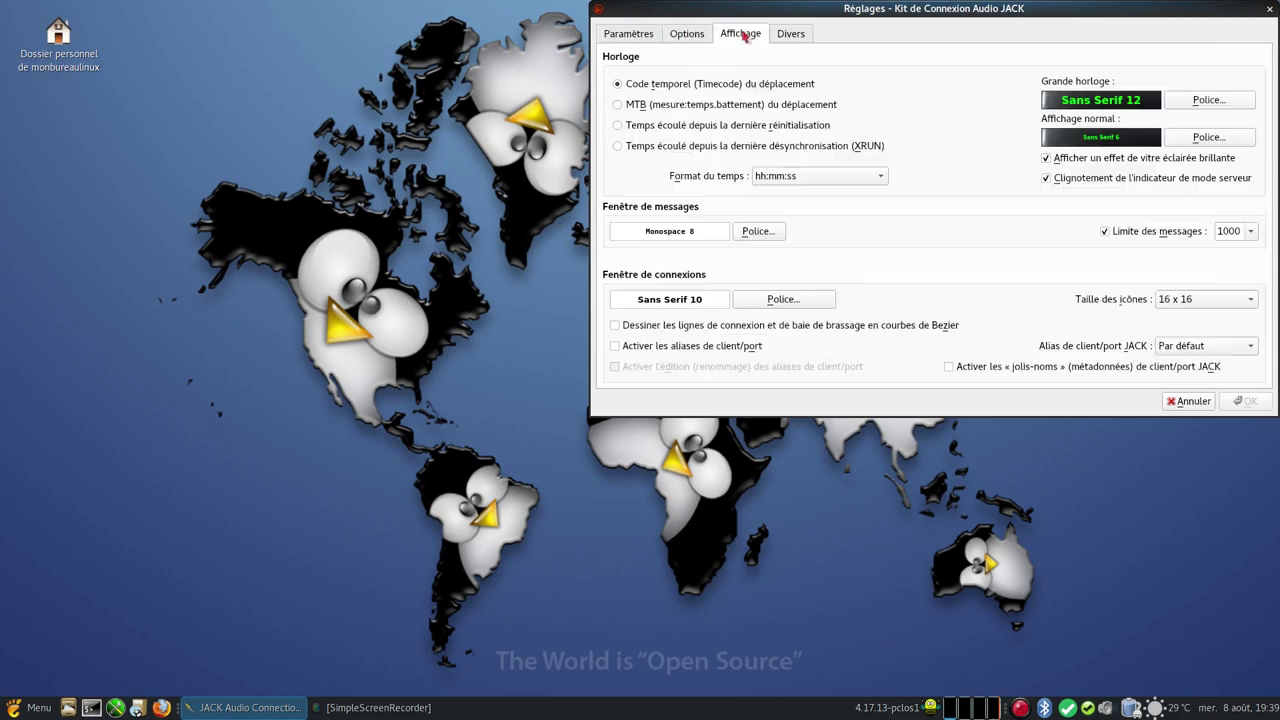
pyautogui.click(796, 36)
pyautogui.click(634, 39)
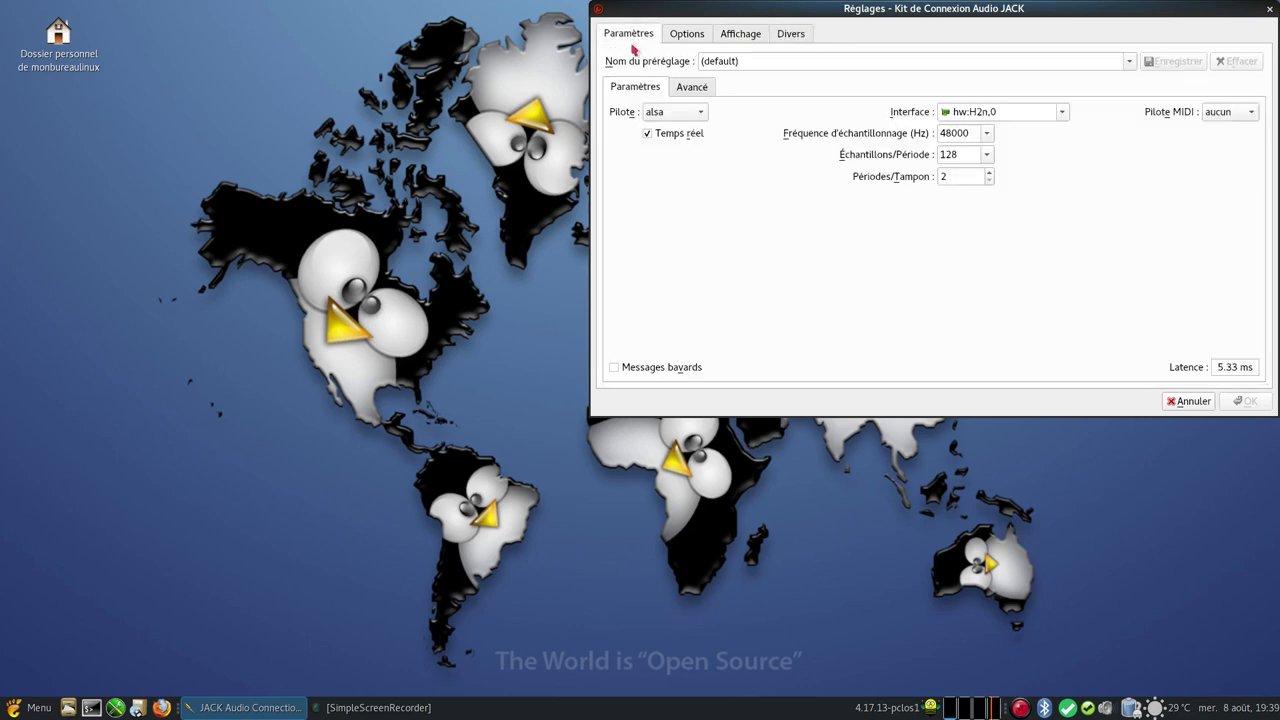
pyautogui.click(686, 89)
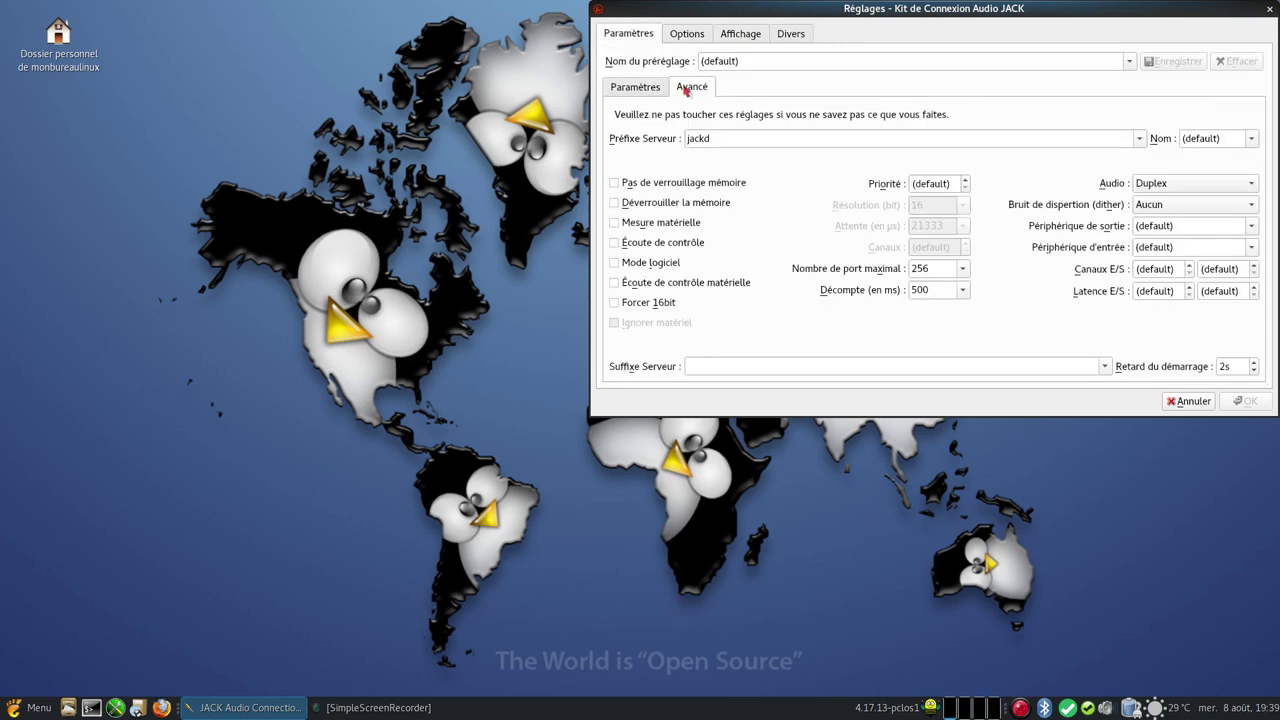
pyautogui.click(629, 89)
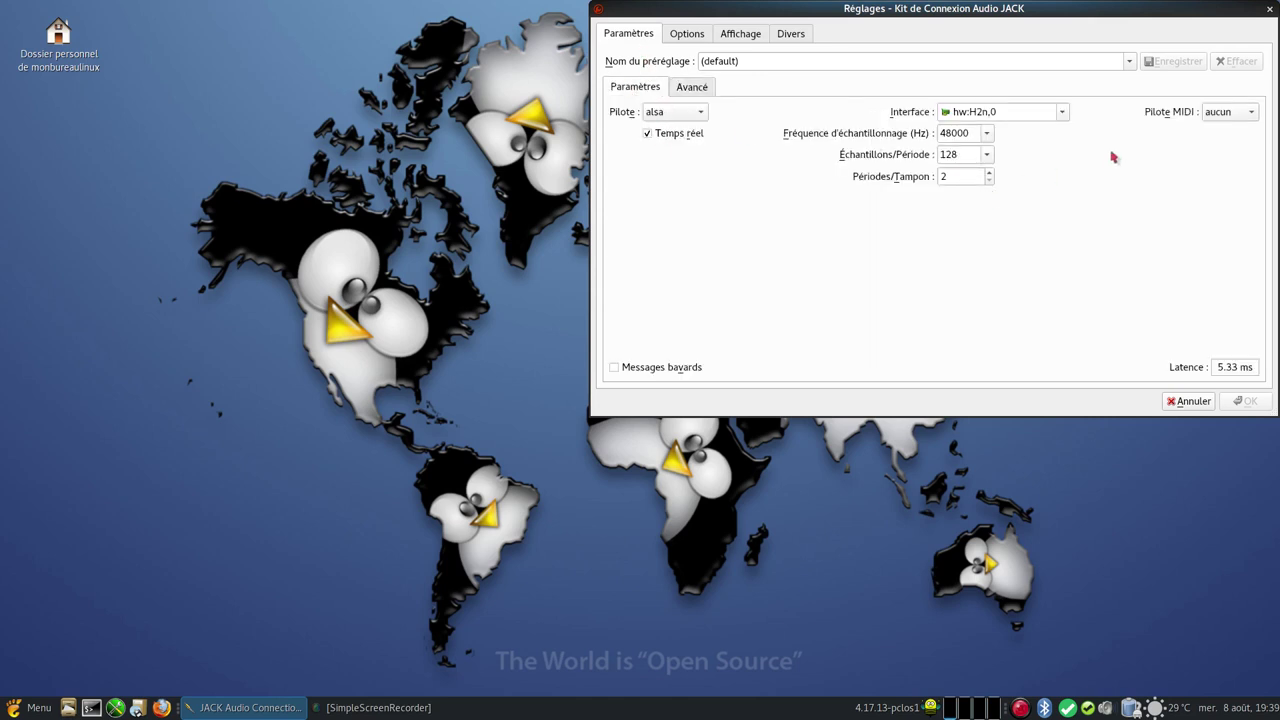
pyautogui.click(1063, 116)
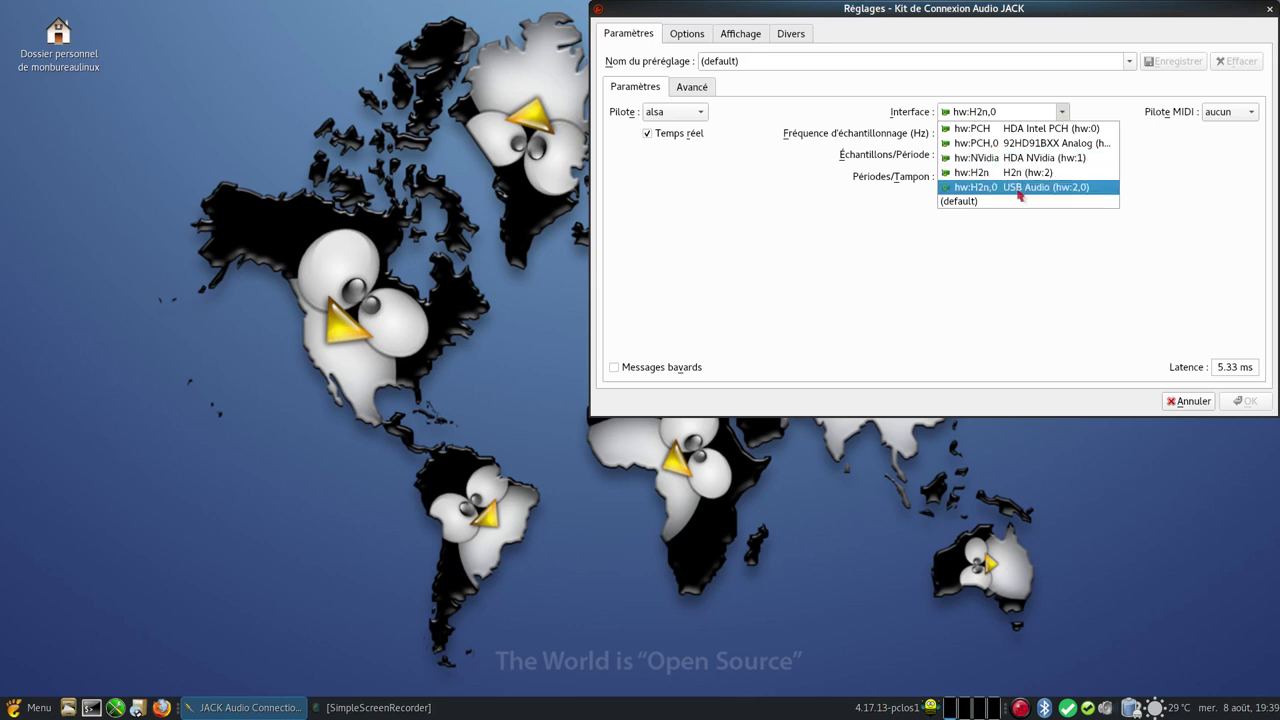
pyautogui.click(874, 243)
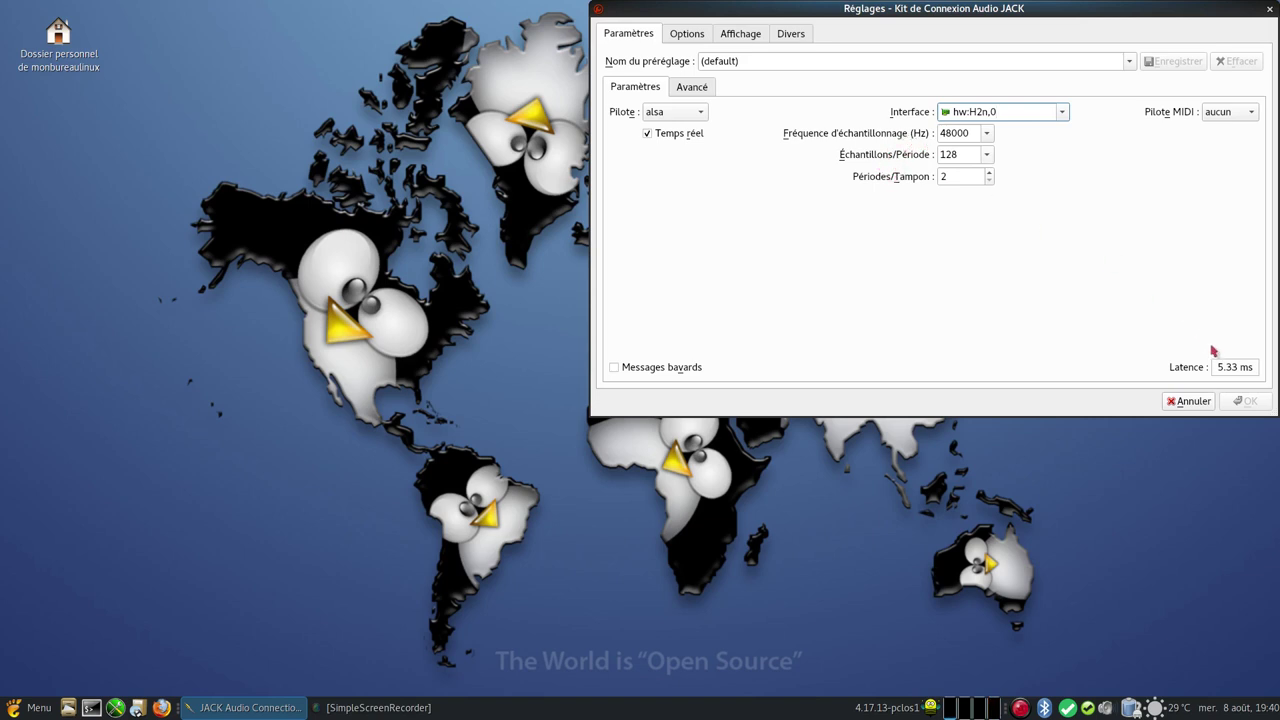
# Try 1024 samples per period, a 44100 Hz sample rate and 4 periods per buffer to compare the latency
pyautogui.click(988, 155)
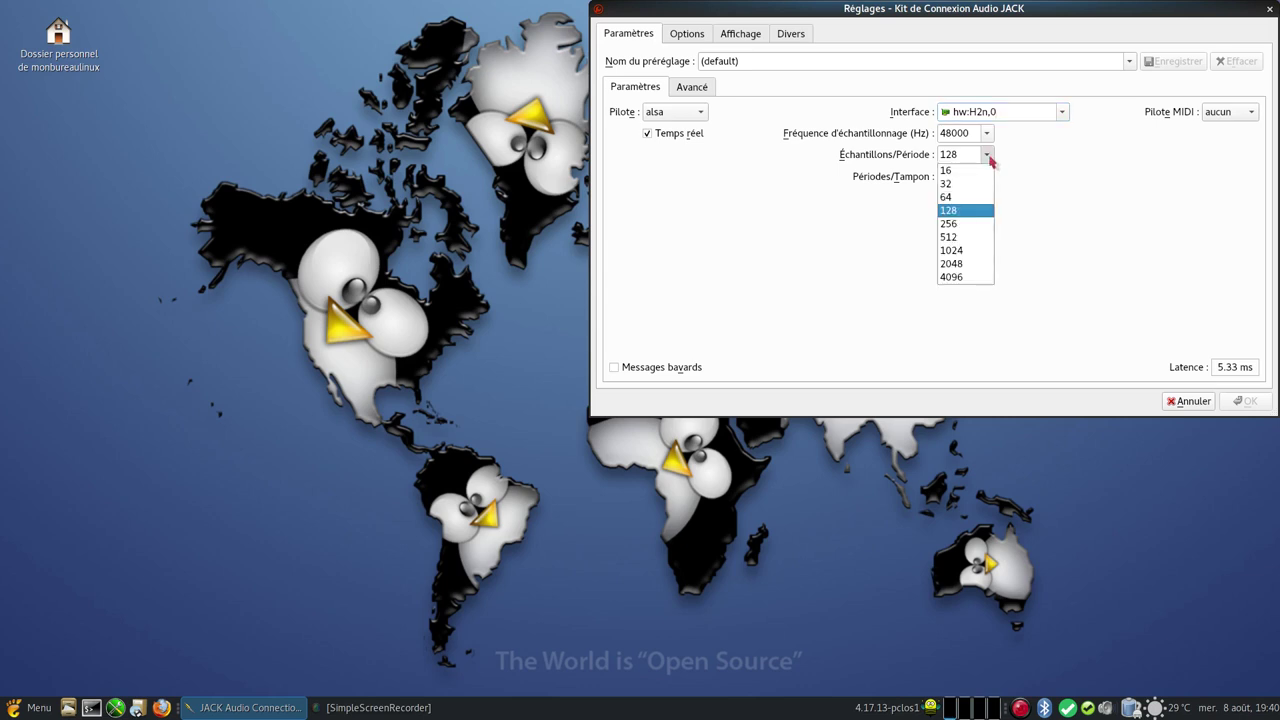
pyautogui.click(980, 250)
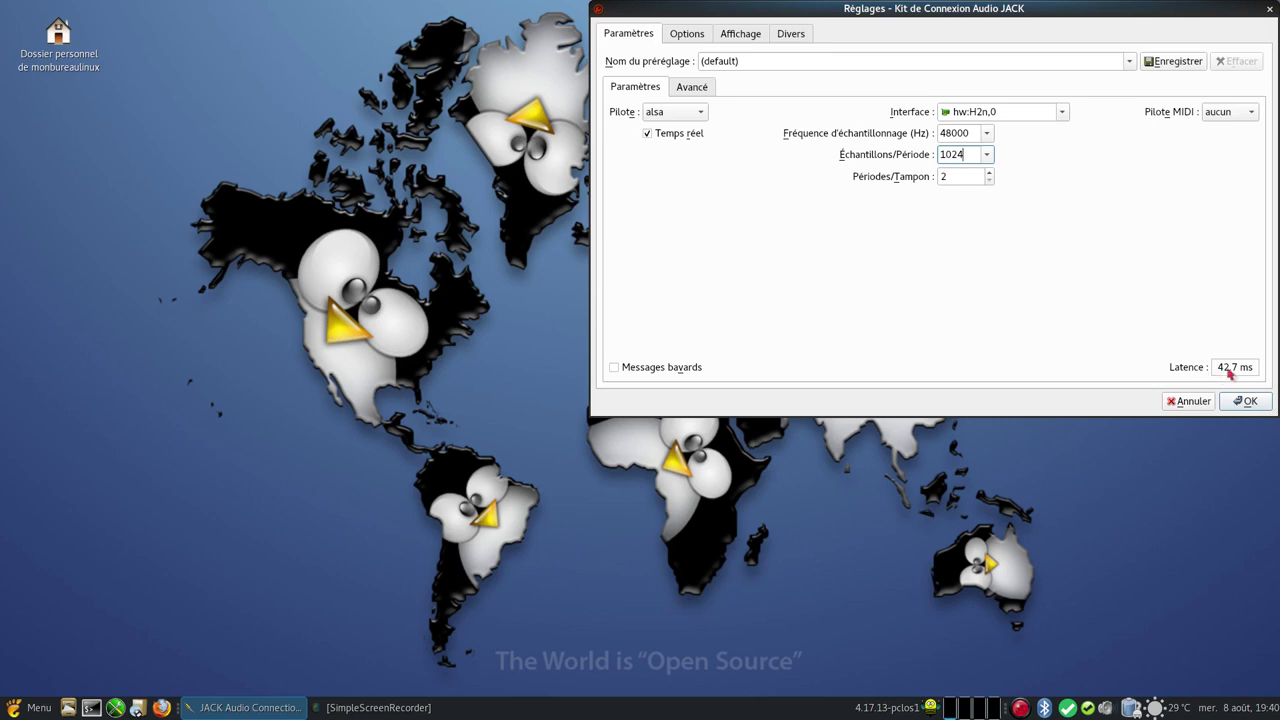
pyautogui.moveTo(1231, 372)
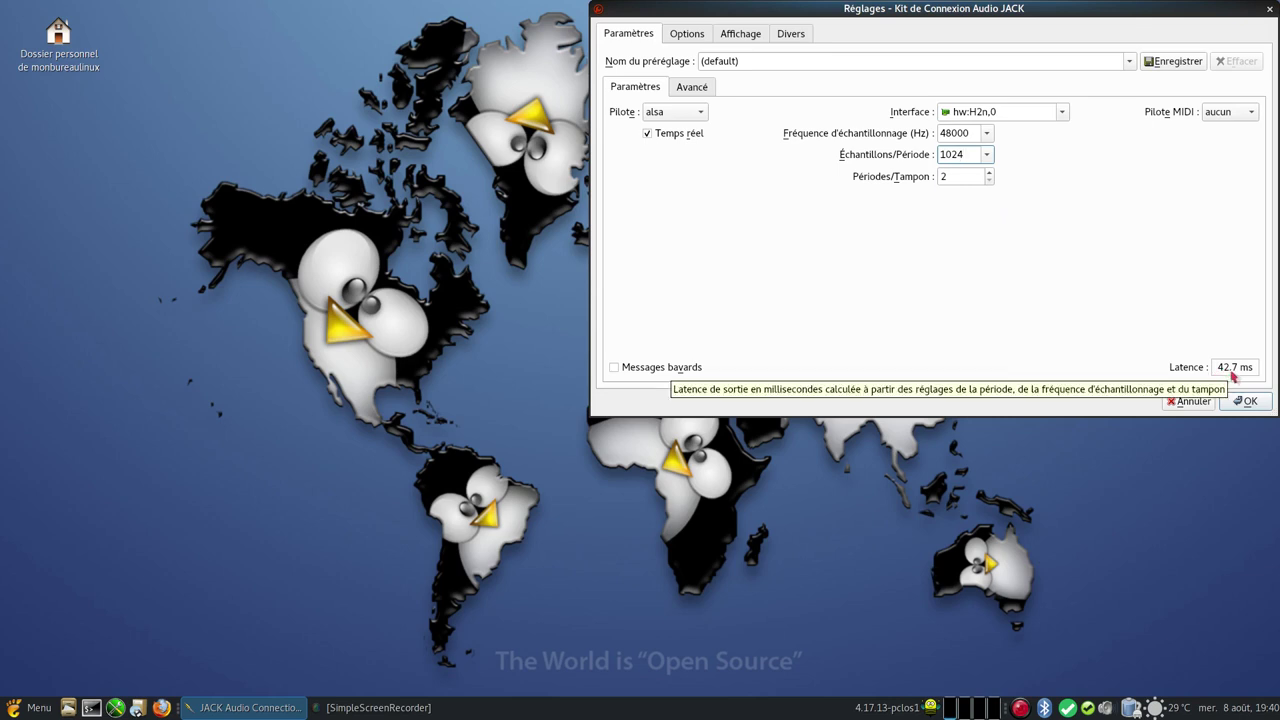
pyautogui.click(985, 133)
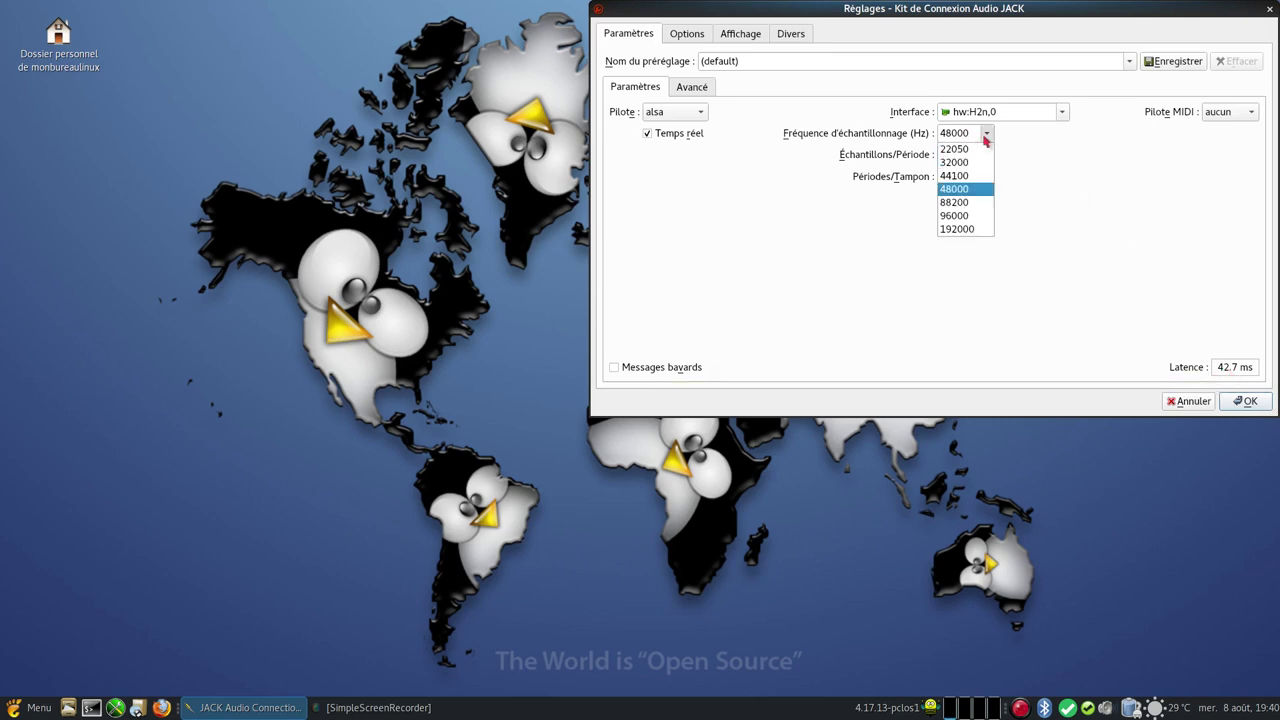
pyautogui.click(960, 176)
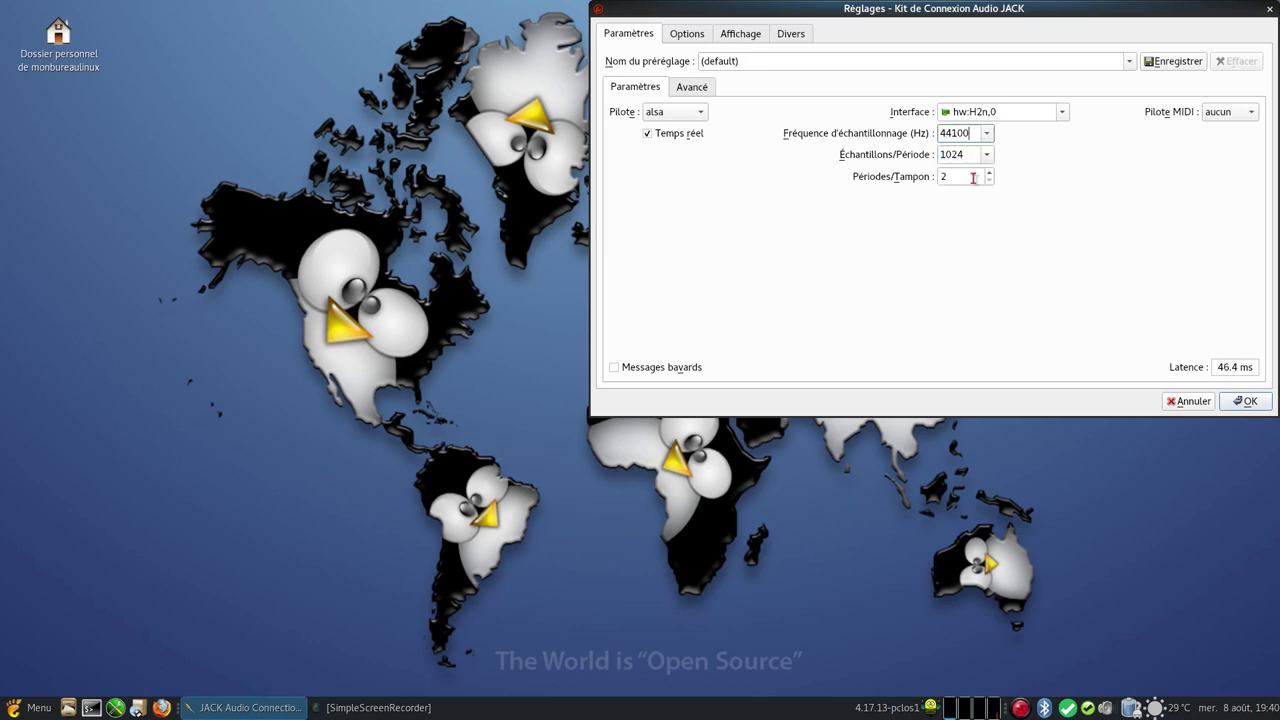
pyautogui.click(974, 133)
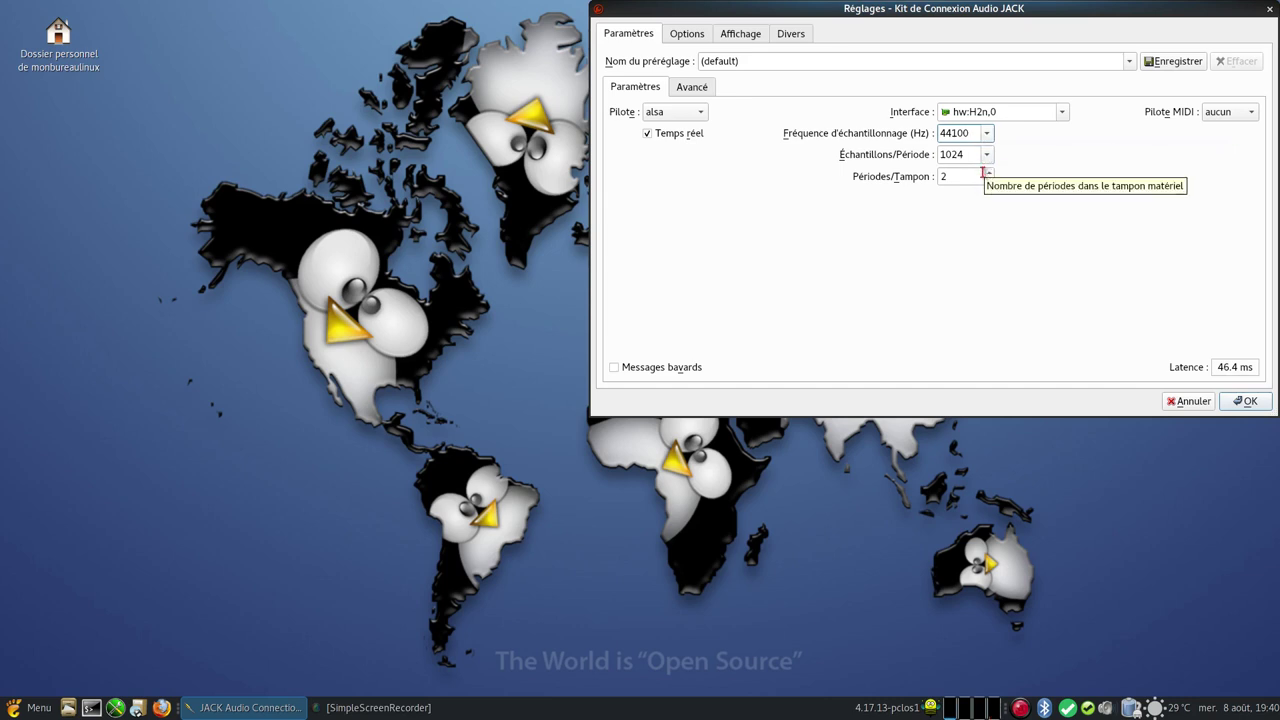
pyautogui.click(989, 173)
pyautogui.click(989, 173)
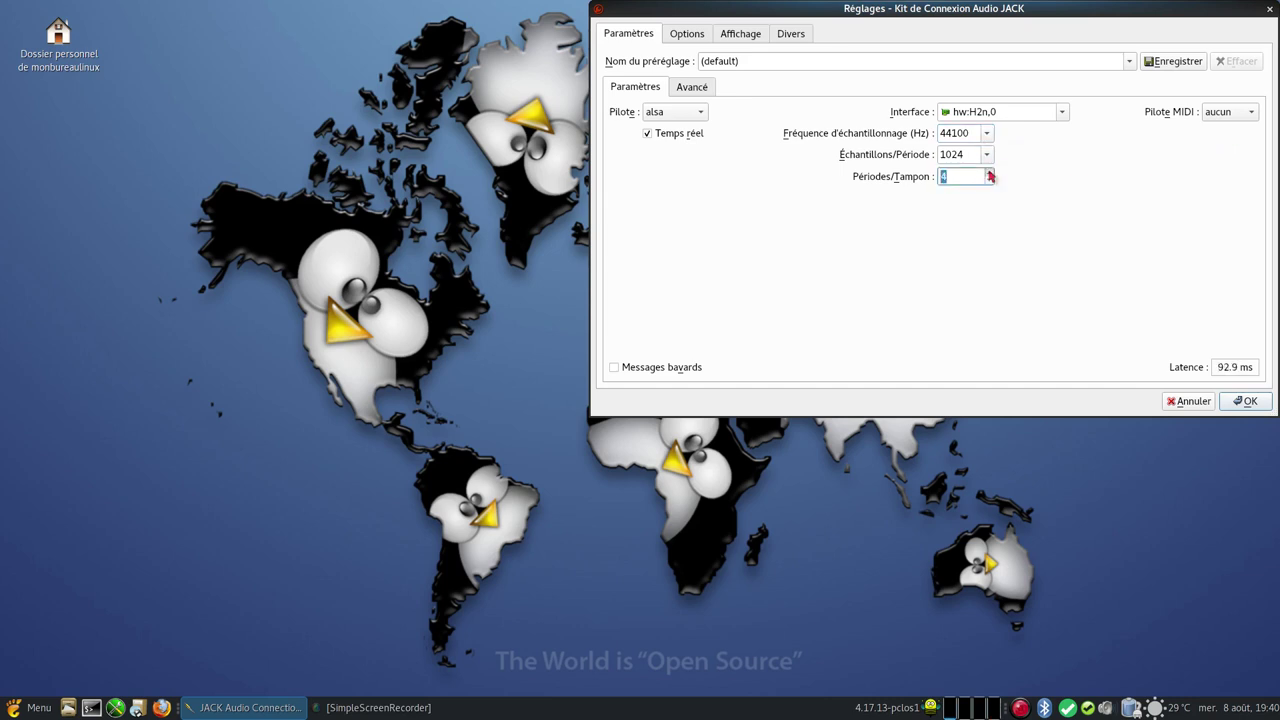
# Restore 2 periods per buffer, 128 samples per period and a 48000 Hz sample rate, and close the settings without saving
pyautogui.click(989, 180)
pyautogui.click(986, 155)
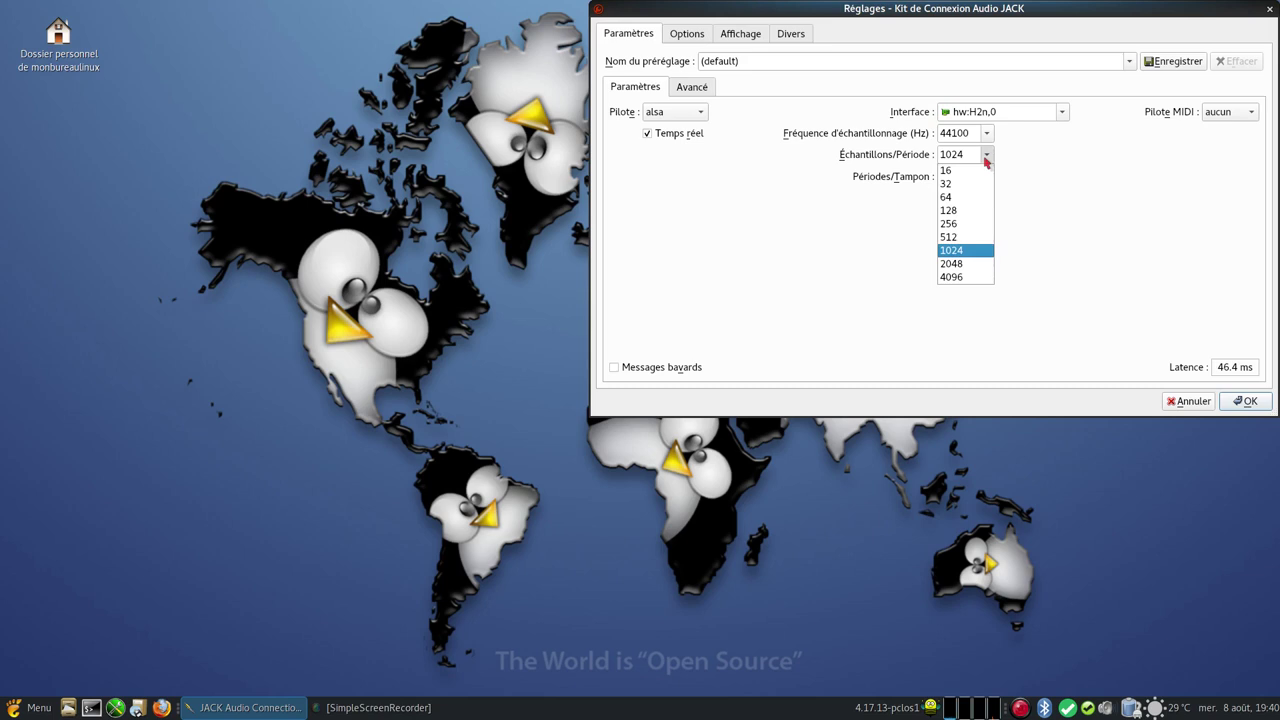
pyautogui.click(981, 211)
pyautogui.click(986, 135)
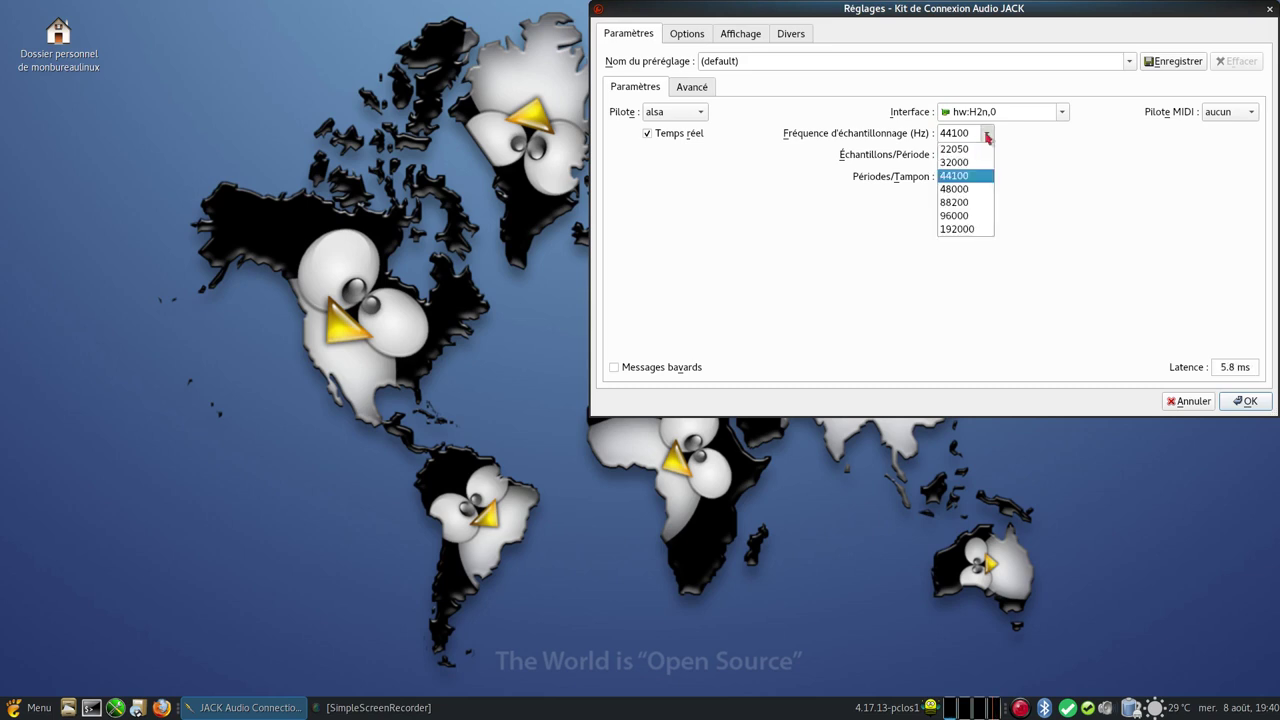
pyautogui.click(977, 190)
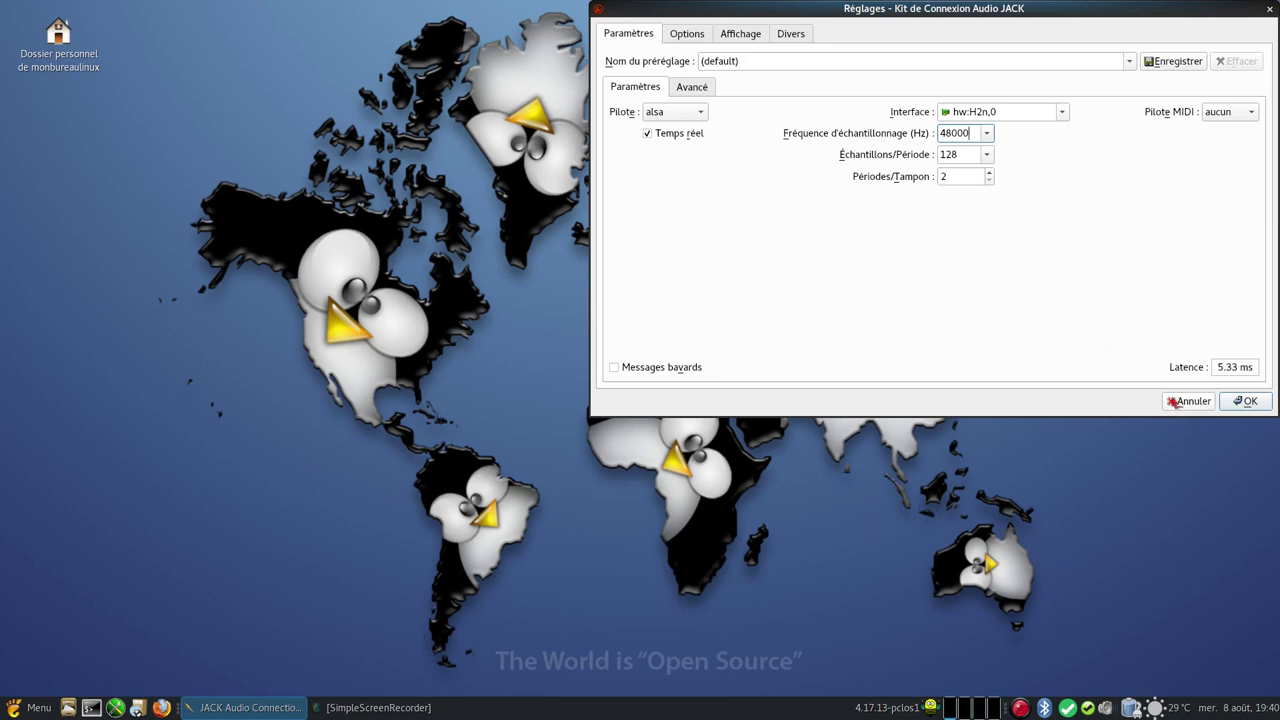
pyautogui.click(1180, 402)
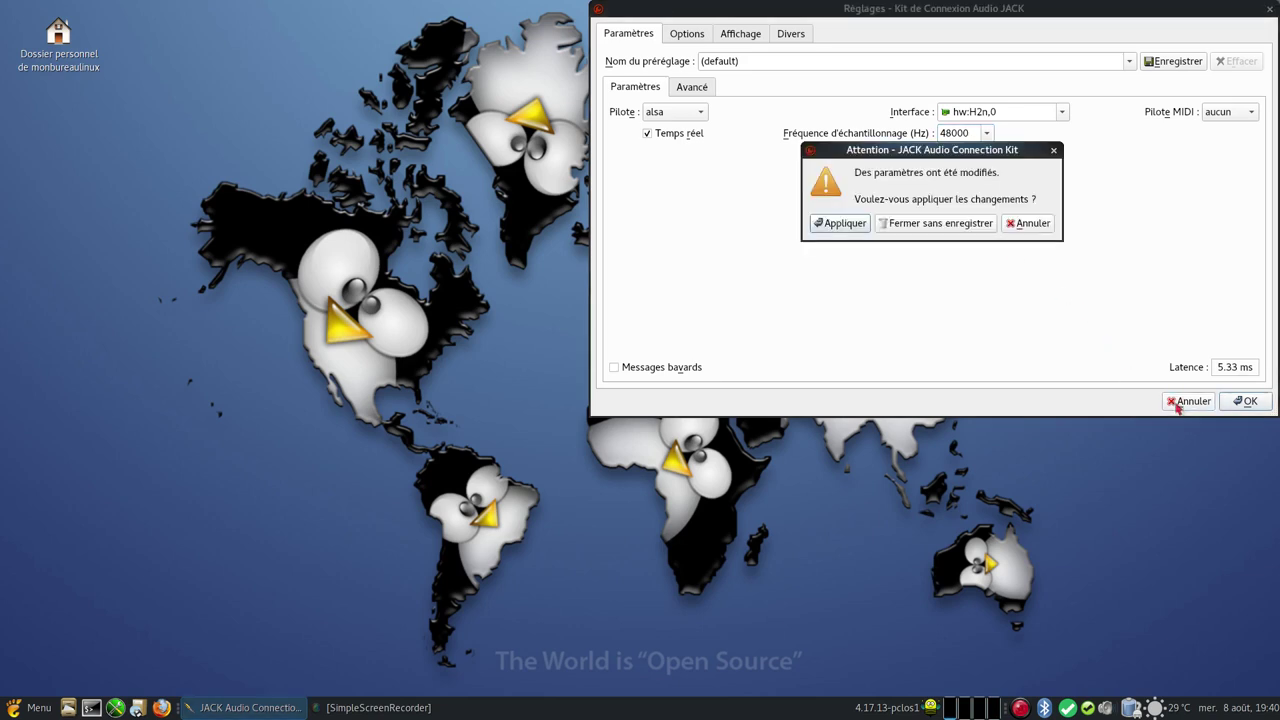
pyautogui.click(932, 223)
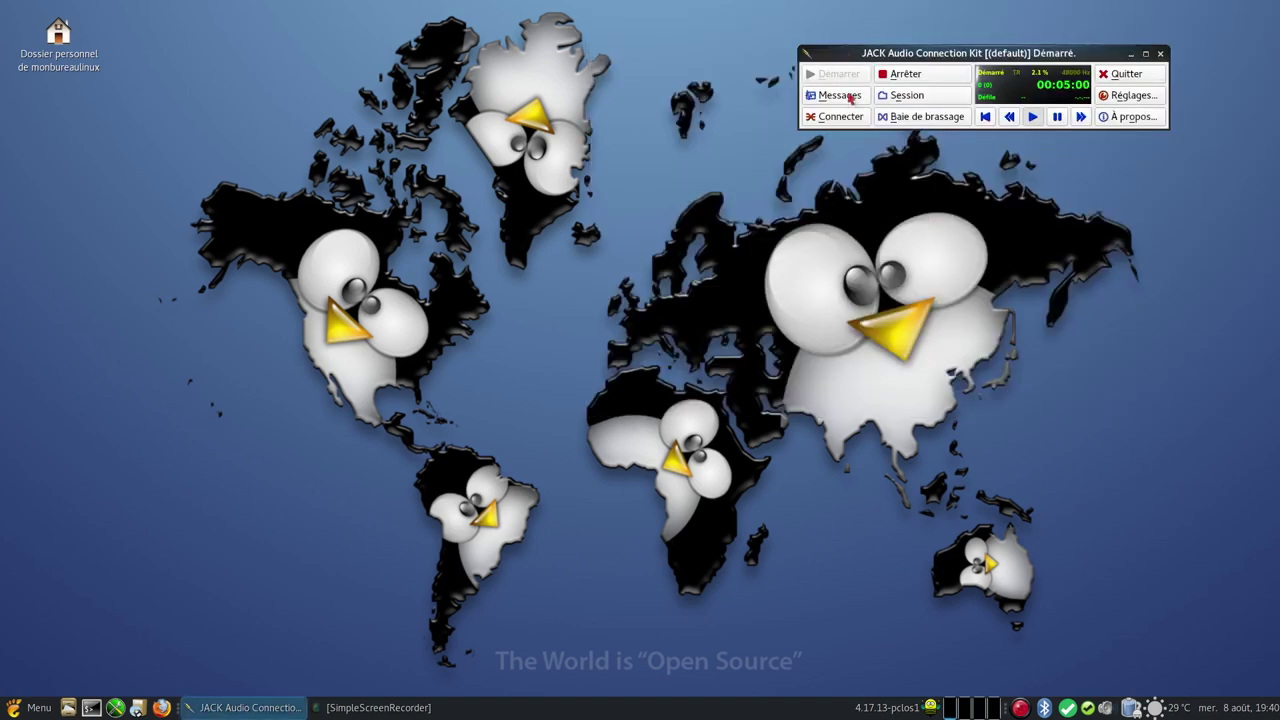
# Examine the JACK server's message log and status values, and close that window
pyautogui.click(846, 98)
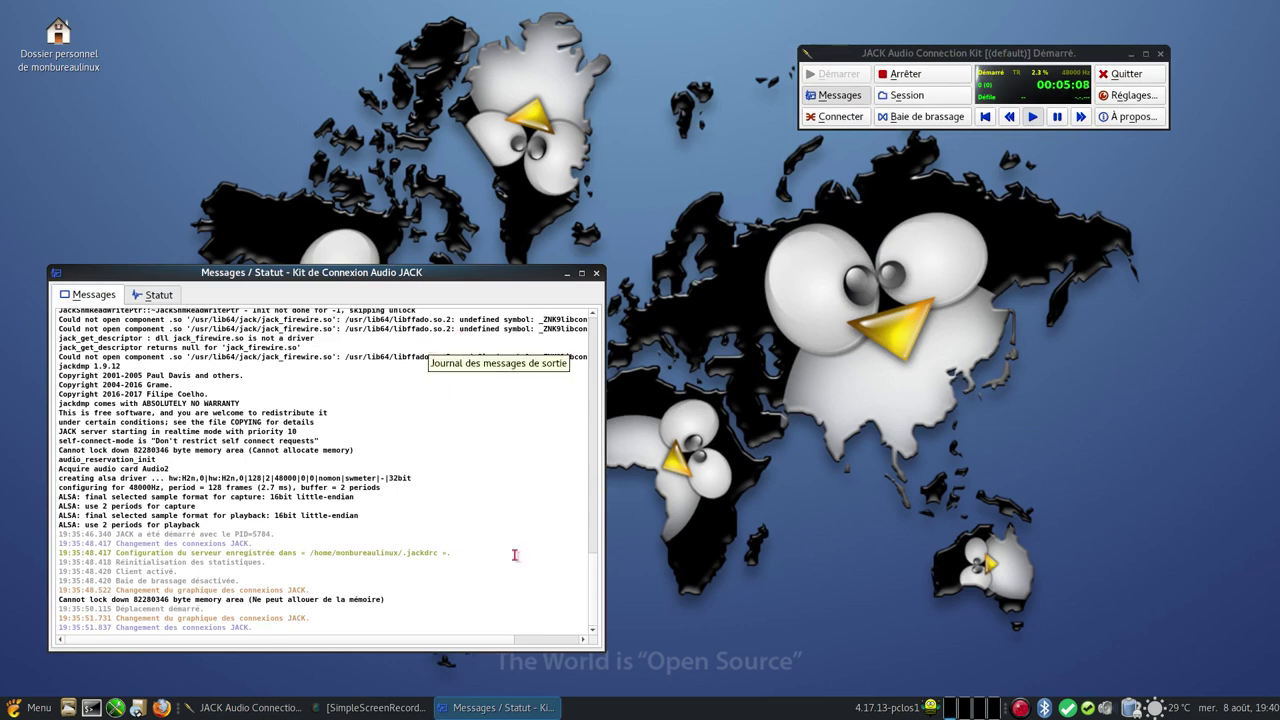
pyautogui.click(168, 299)
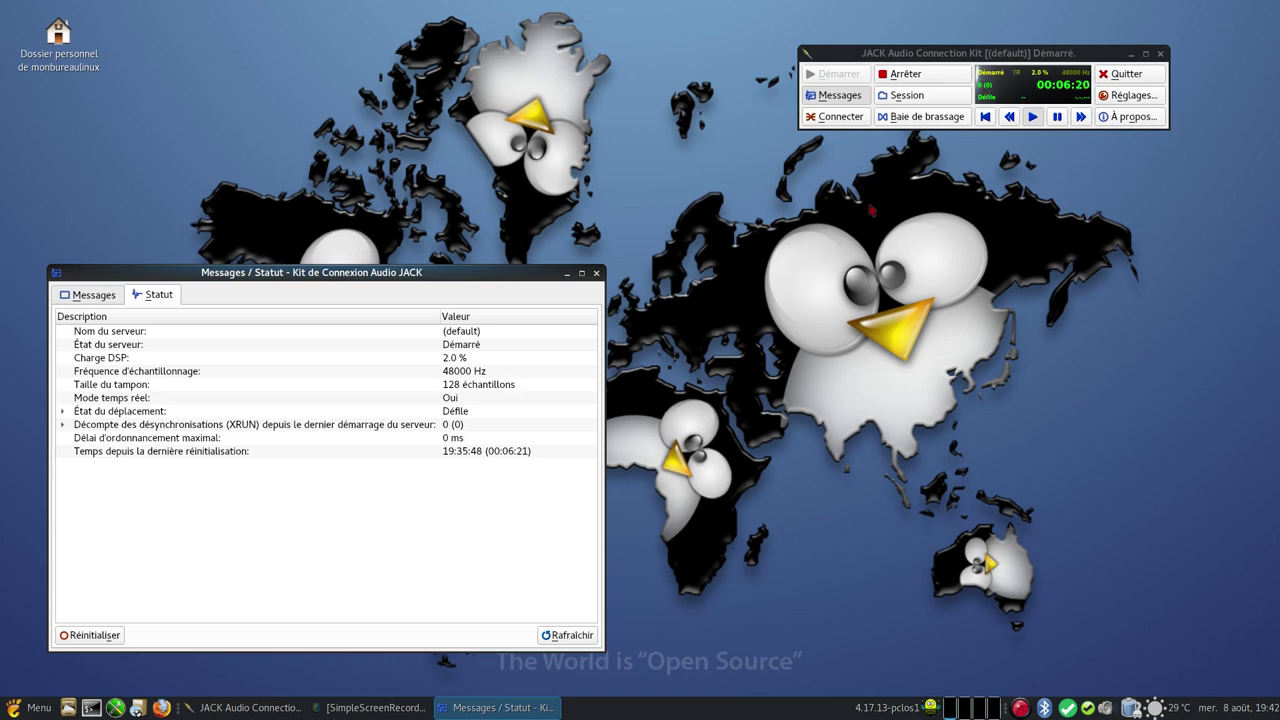
pyautogui.click(845, 97)
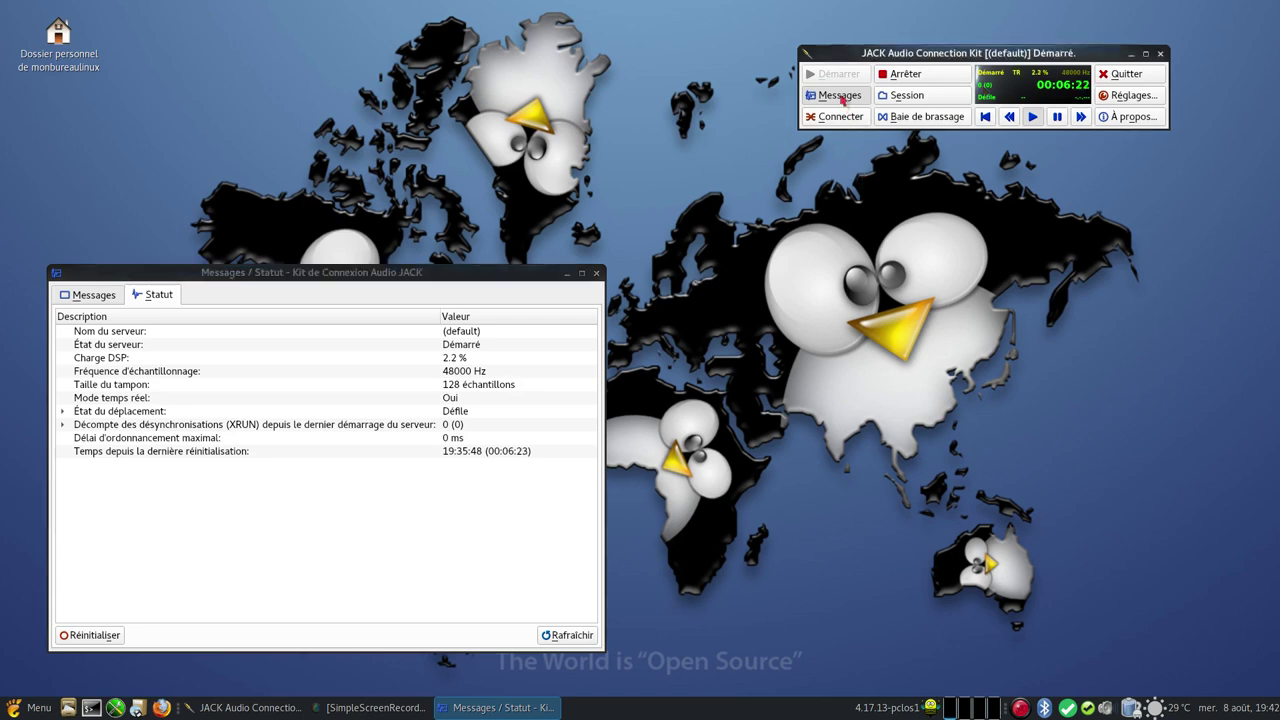
# Examine the audio, MIDI and ALSA connections of the JACK server, and close the connections window
pyautogui.click(838, 115)
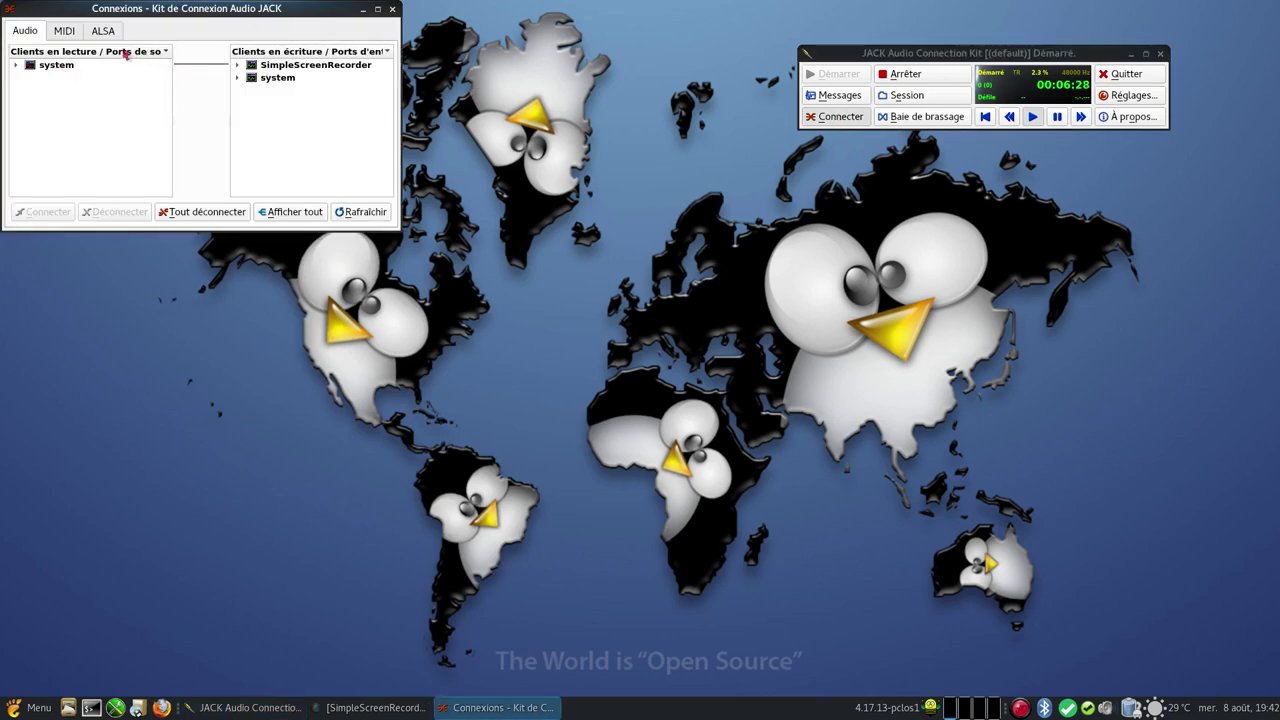
pyautogui.click(72, 34)
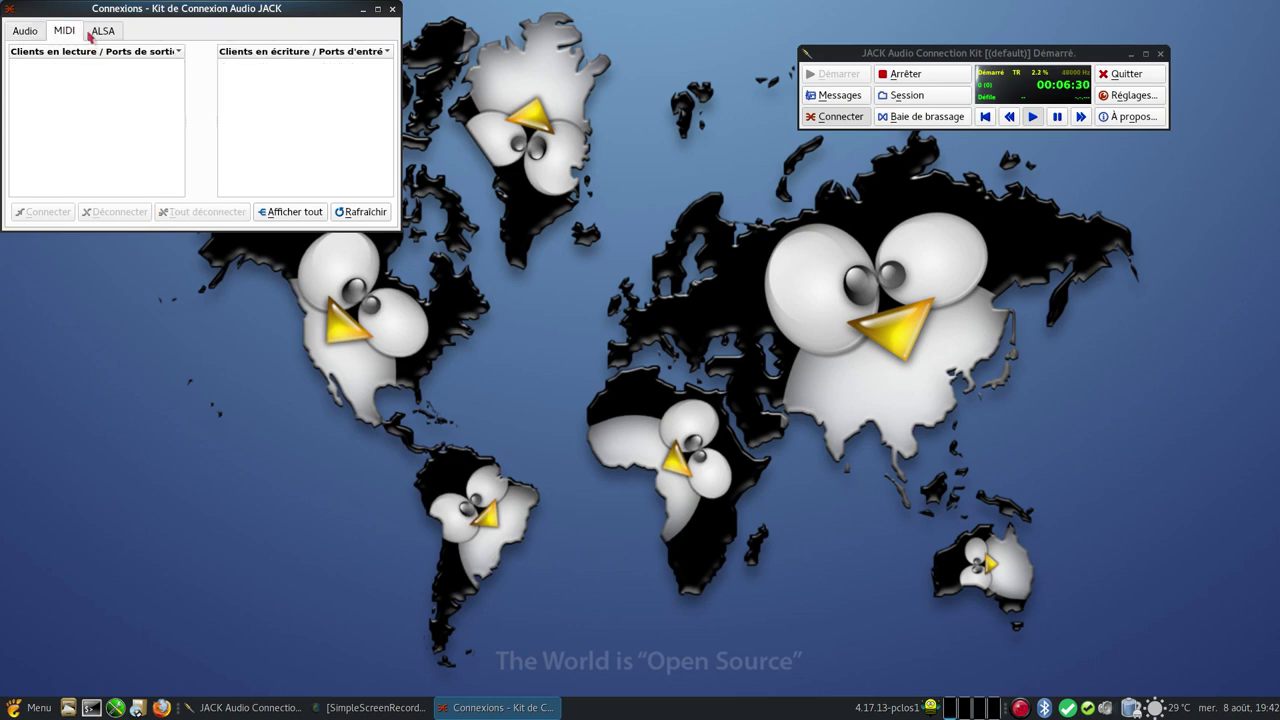
pyautogui.click(98, 36)
pyautogui.click(30, 38)
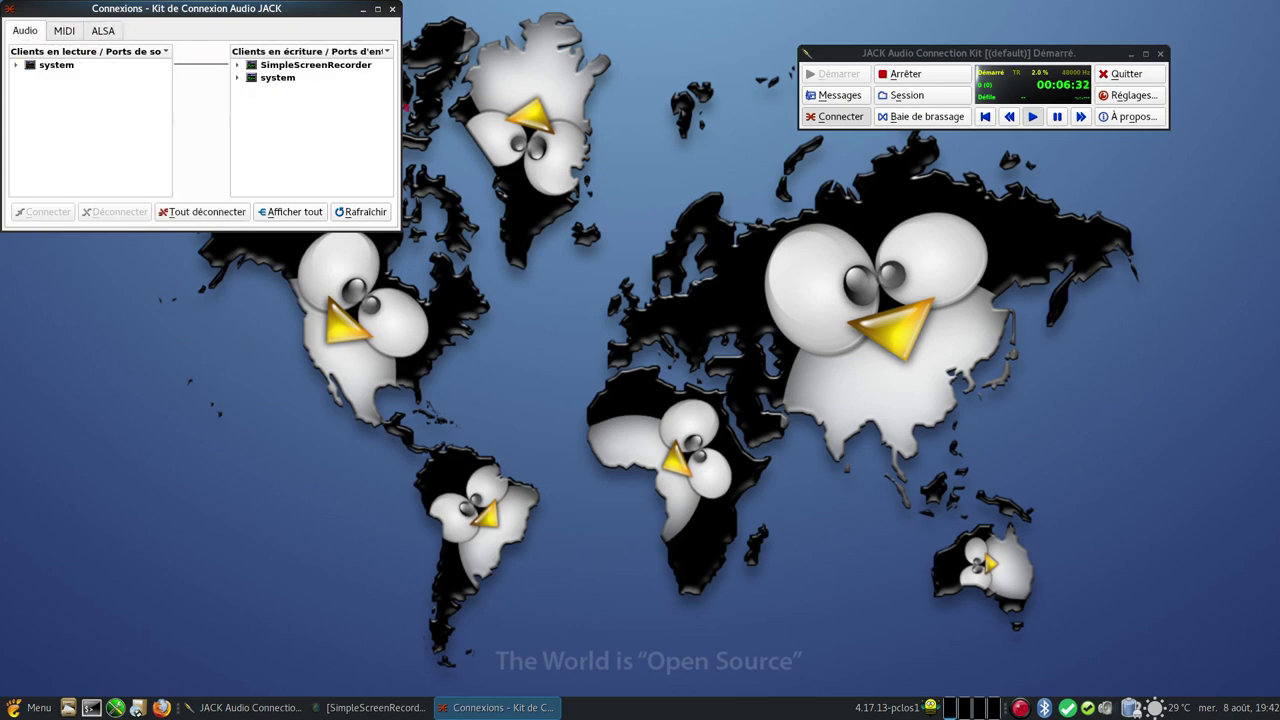
pyautogui.click(838, 115)
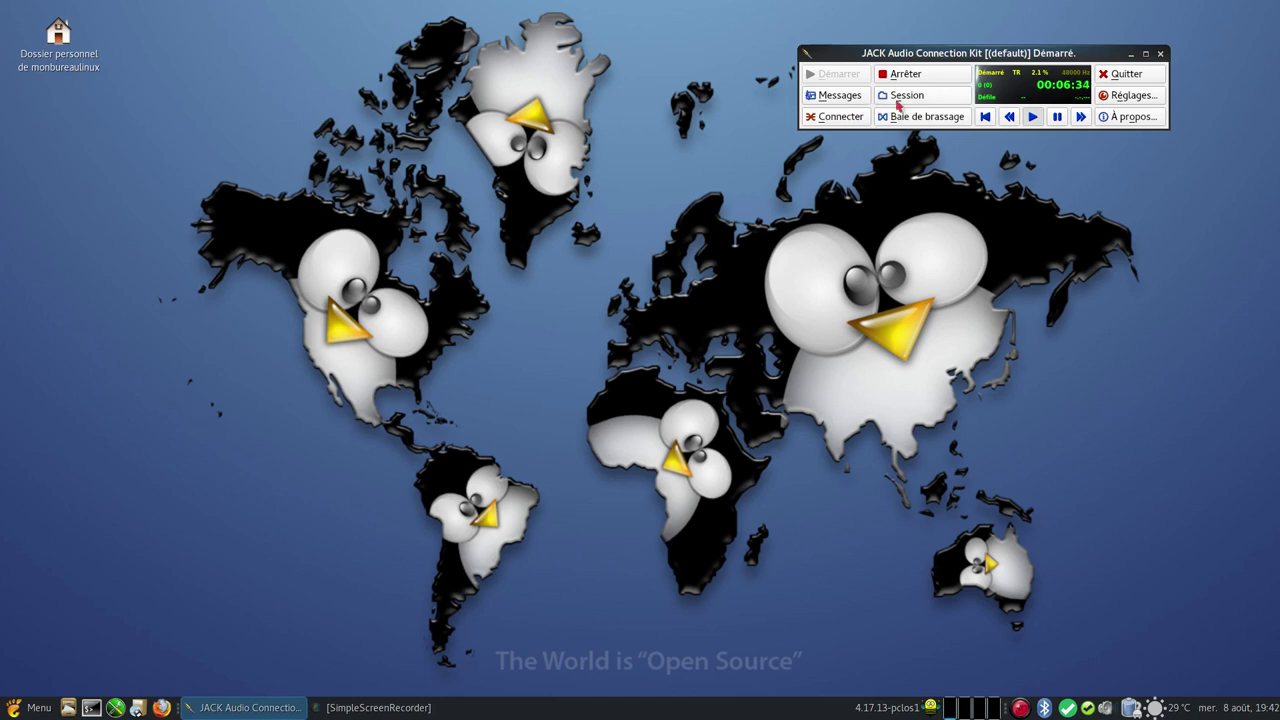
# View the JACK session manager and the patchbay, closing each one after viewing
pyautogui.click(898, 100)
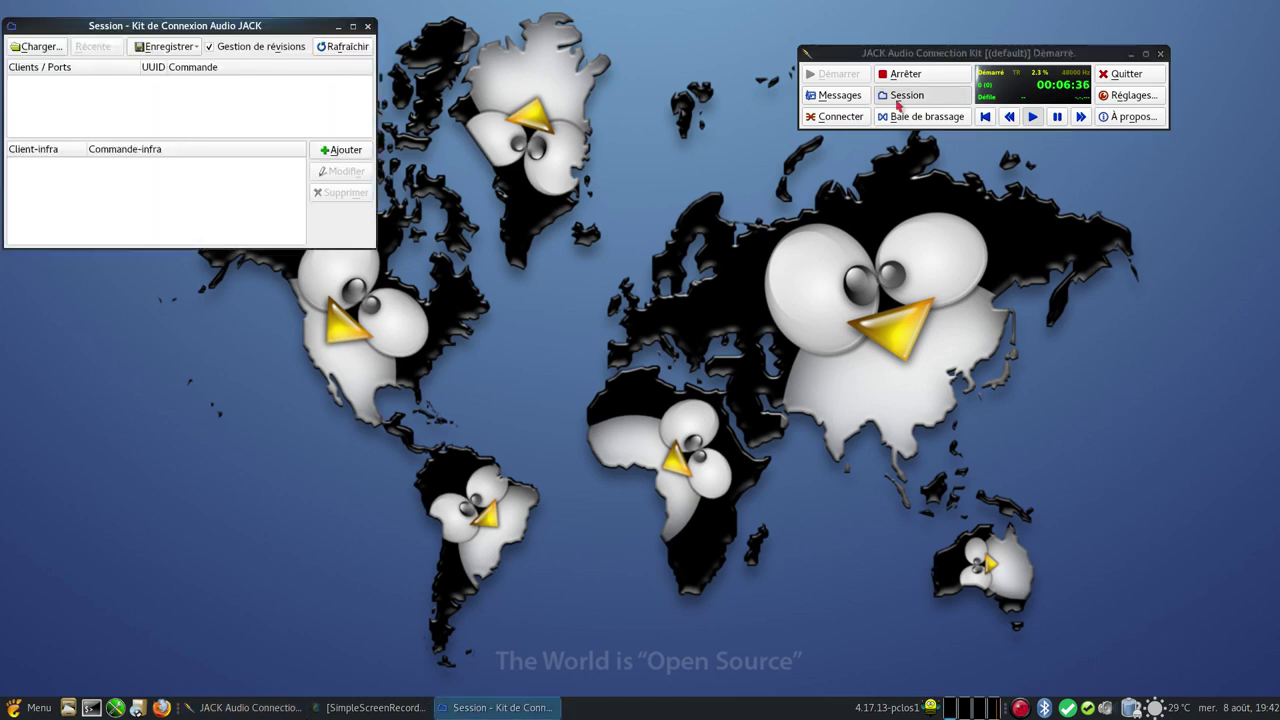
pyautogui.click(898, 100)
pyautogui.click(899, 117)
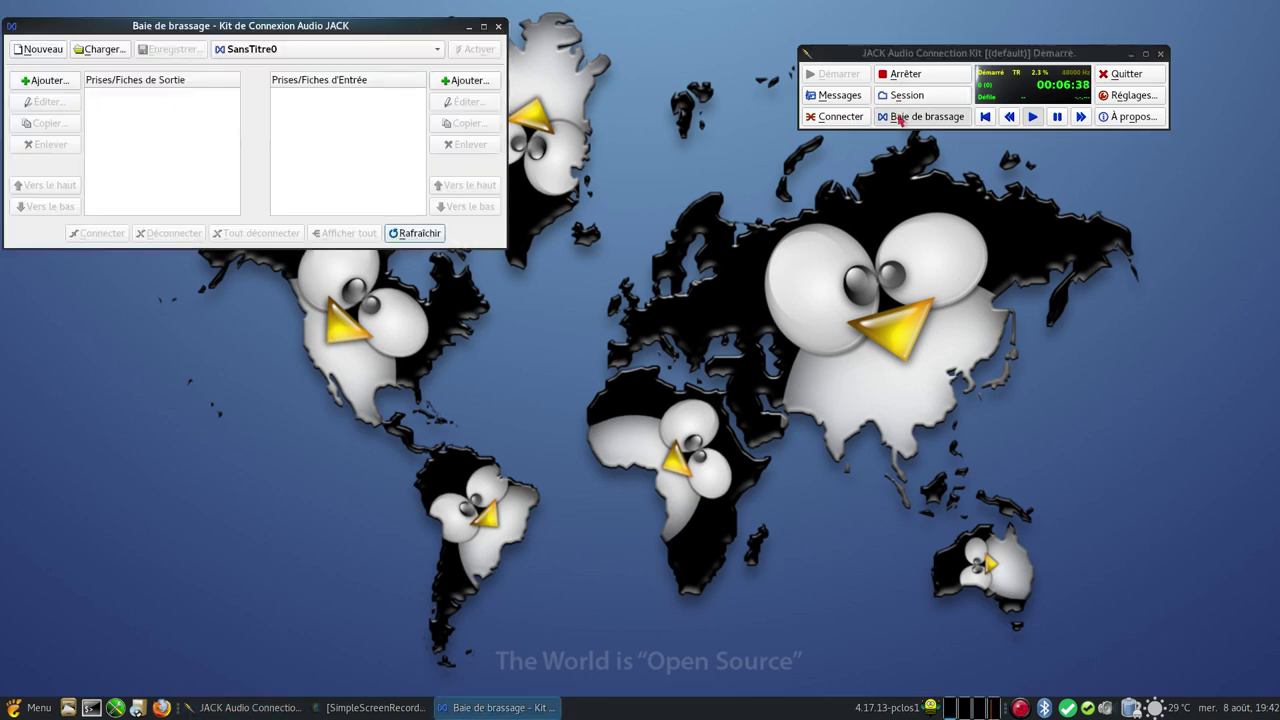
pyautogui.click(899, 117)
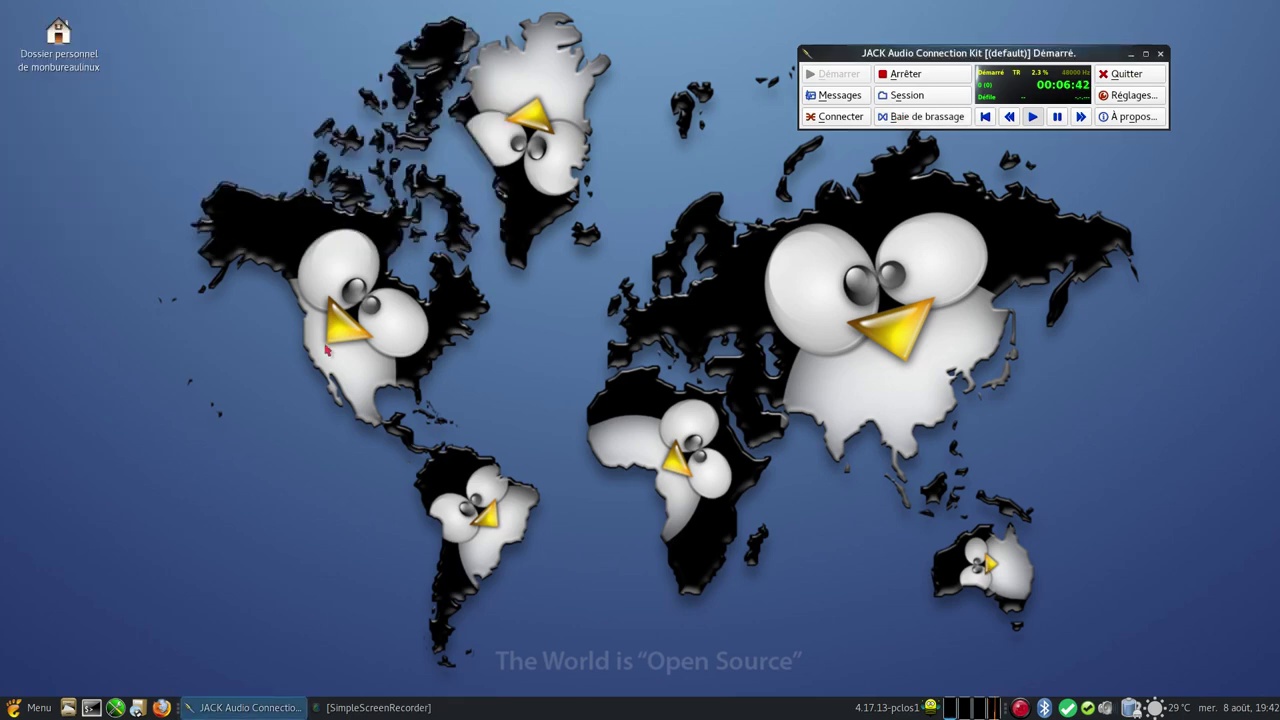
# Find Audacity among the installed applications and launch it
pyautogui.press('super')
pyautogui.write('auda')
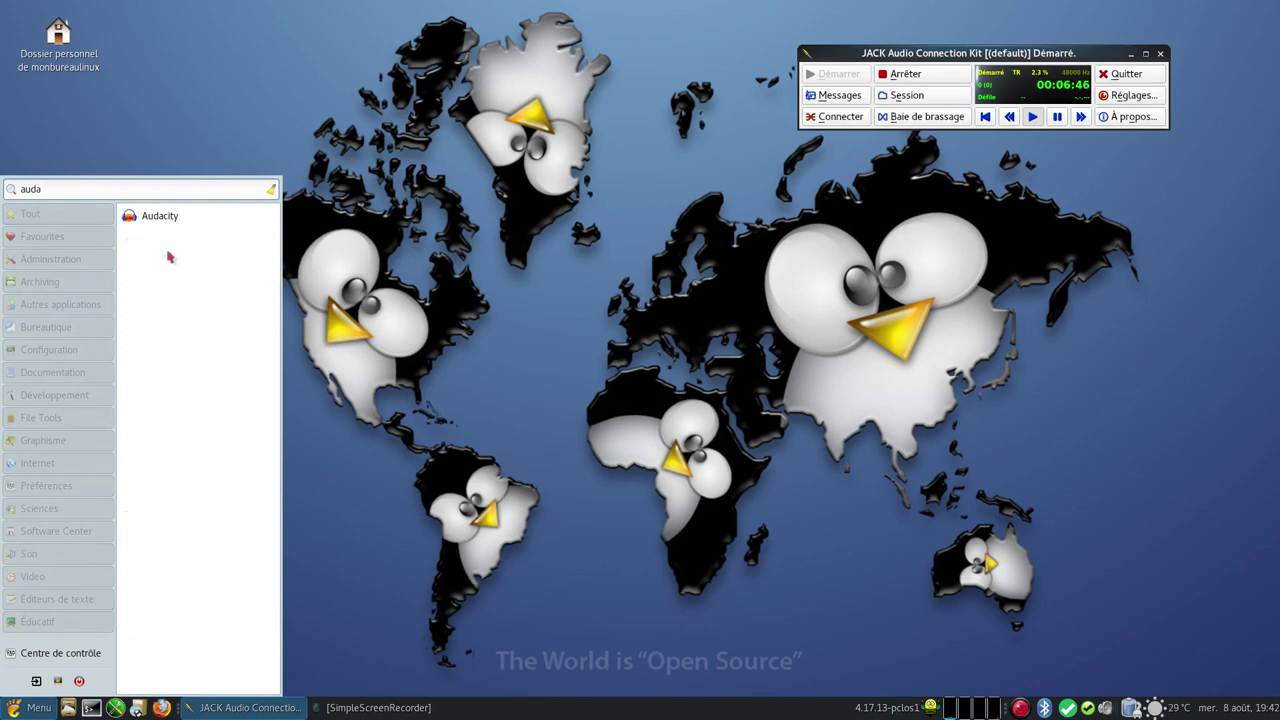
pyautogui.click(165, 217)
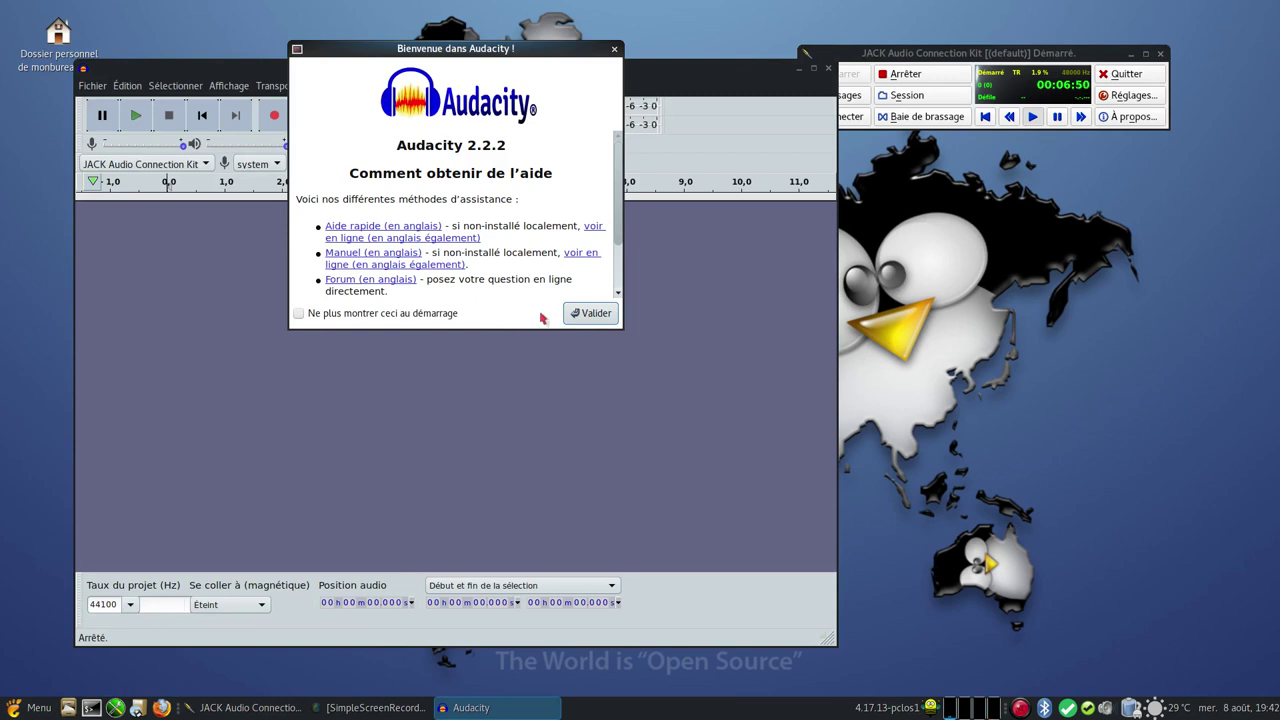
# Dismiss the Audacity welcome dialog, keep JACK Audio Connection Kit as the audio host, and set the project rate to 48000 Hz
pyautogui.click(576, 314)
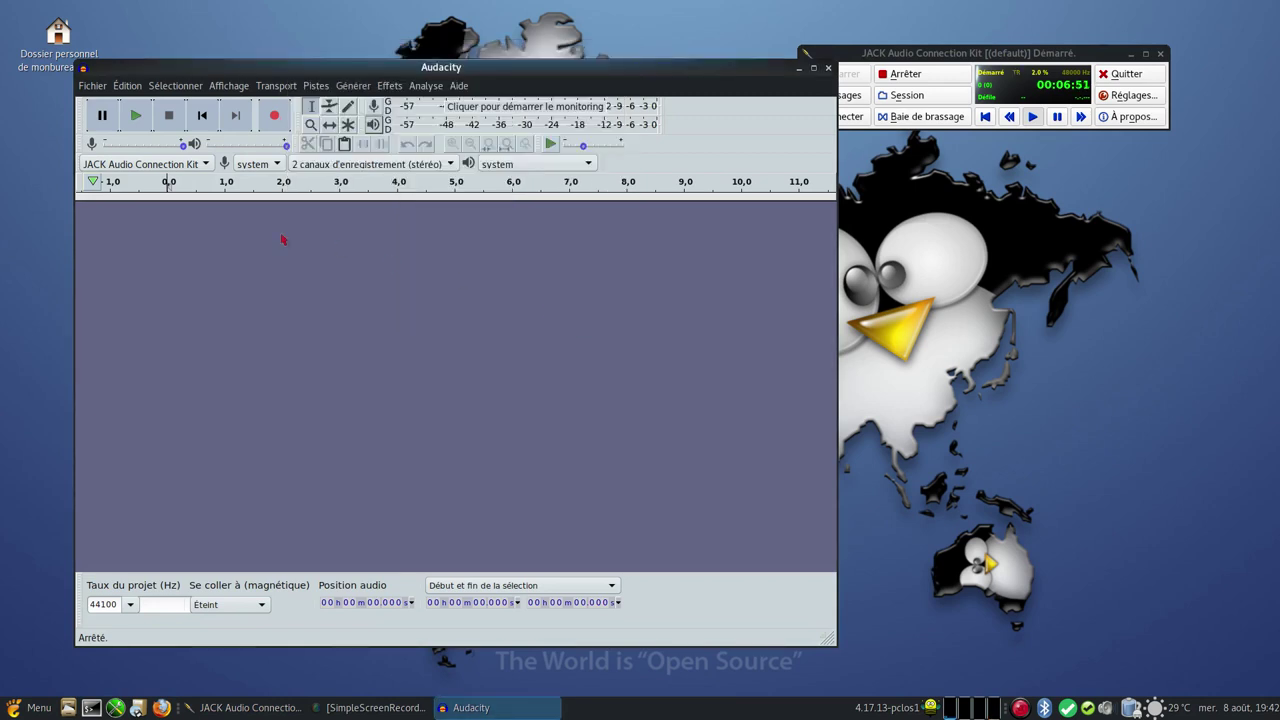
pyautogui.click(195, 166)
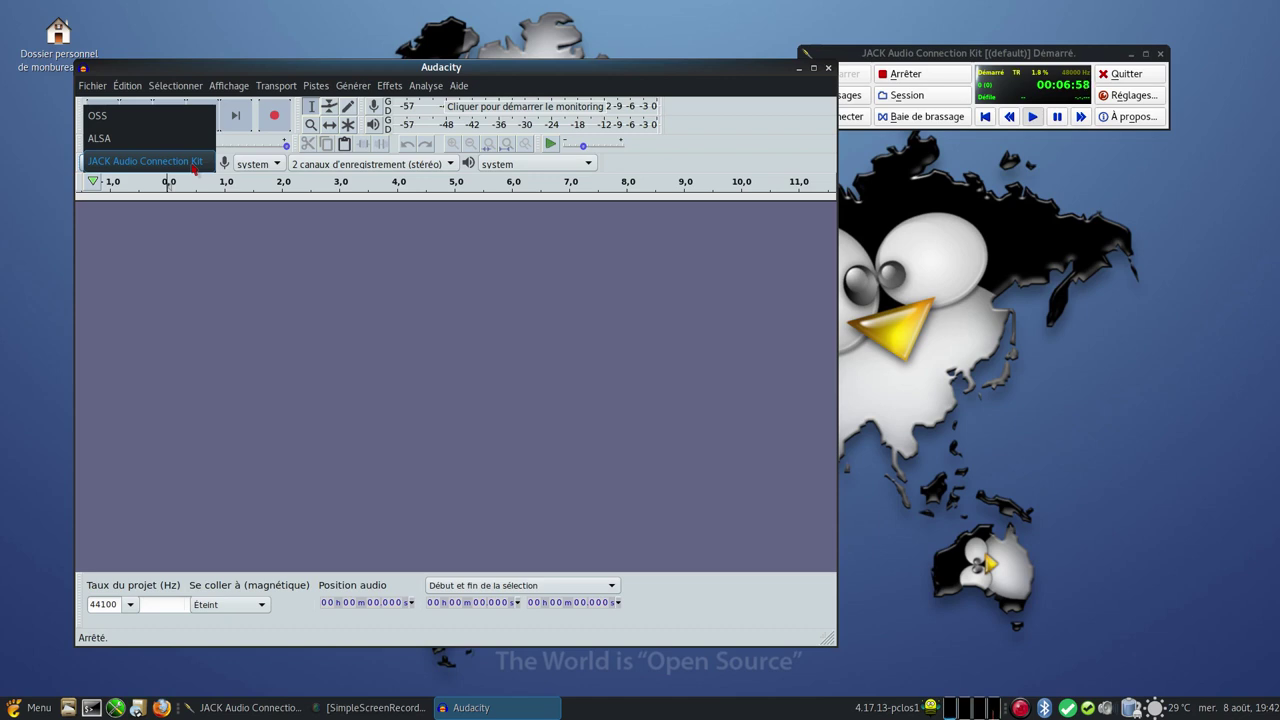
pyautogui.click(195, 168)
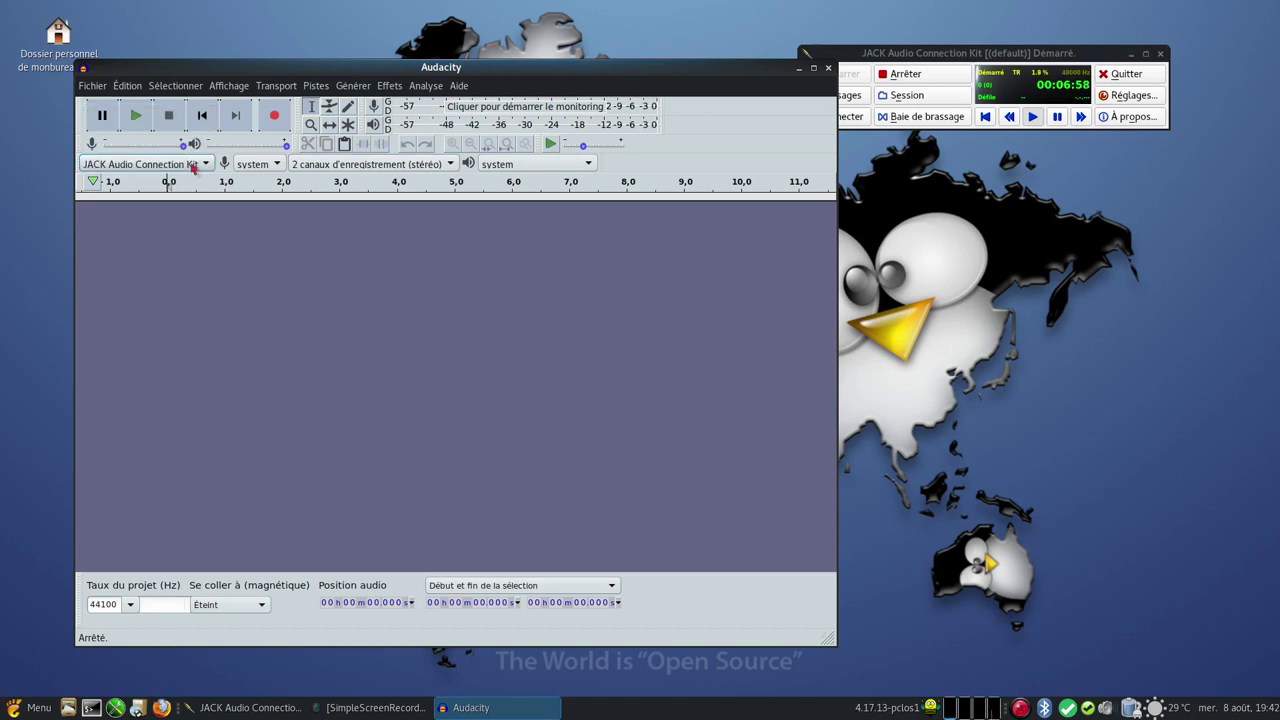
pyautogui.click(129, 605)
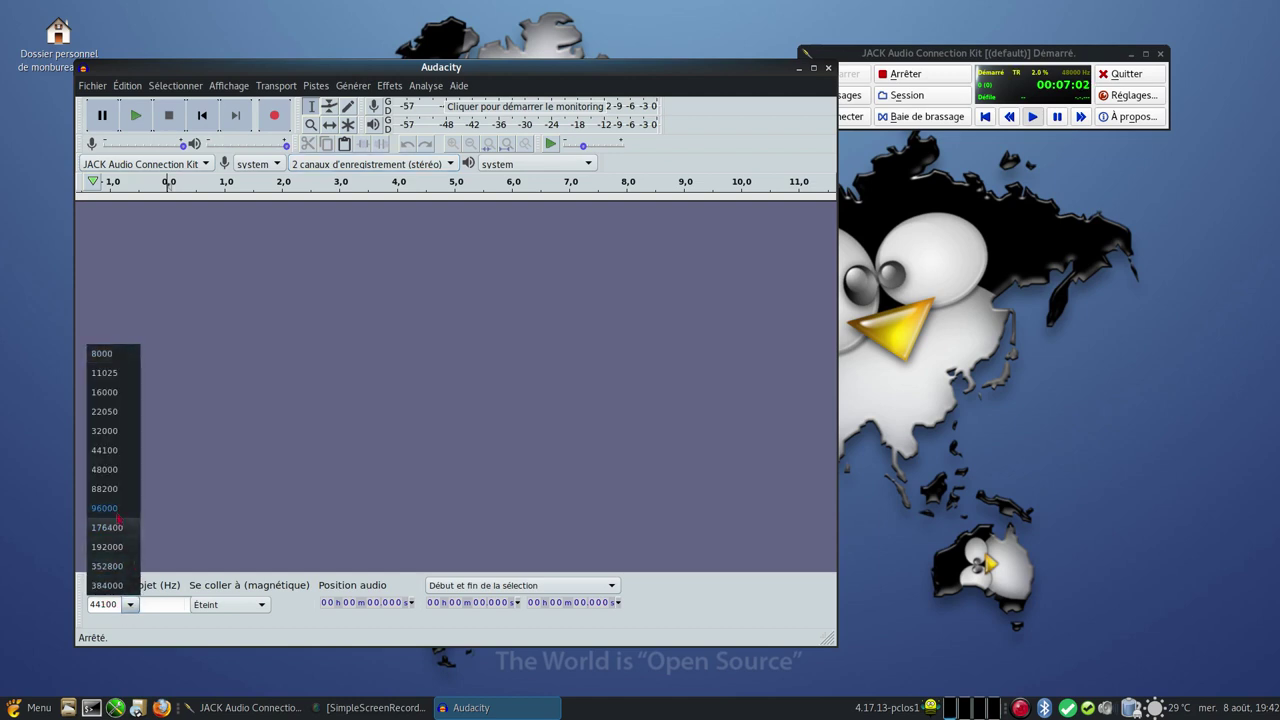
pyautogui.click(115, 470)
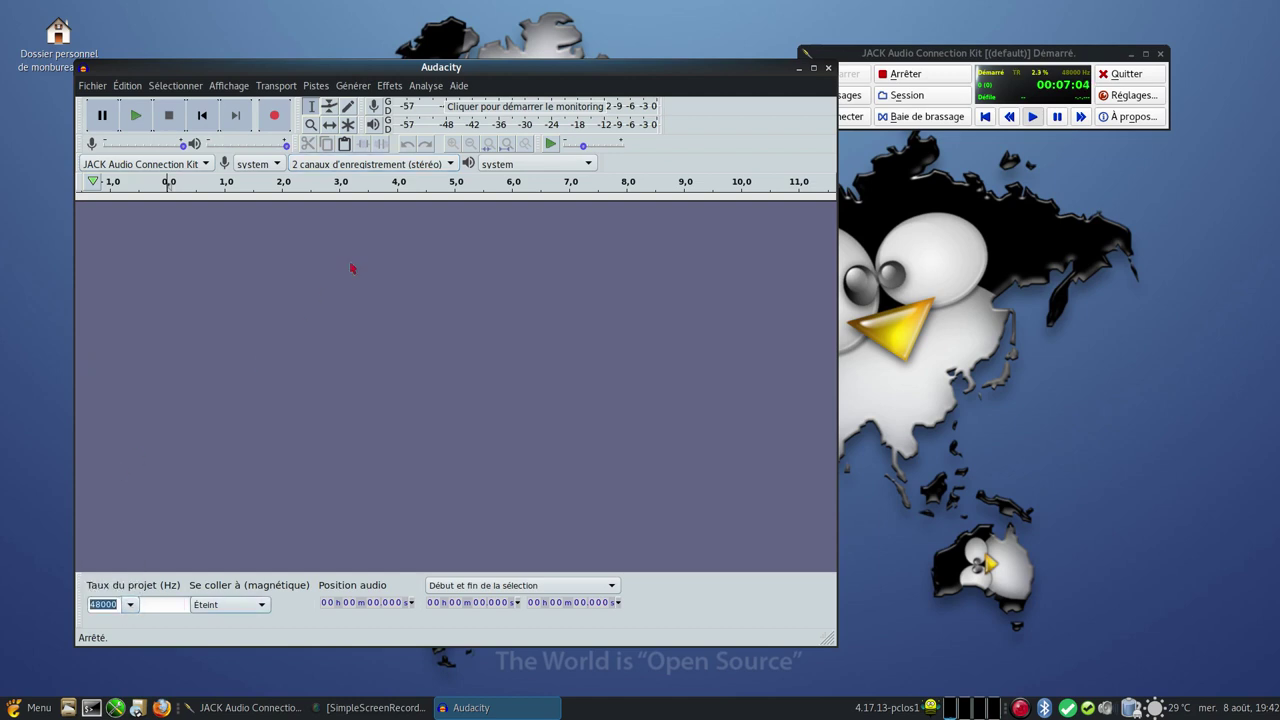
# Start monitoring the recording level and record a stereo test clip of about 6 seconds
pyautogui.click(534, 108)
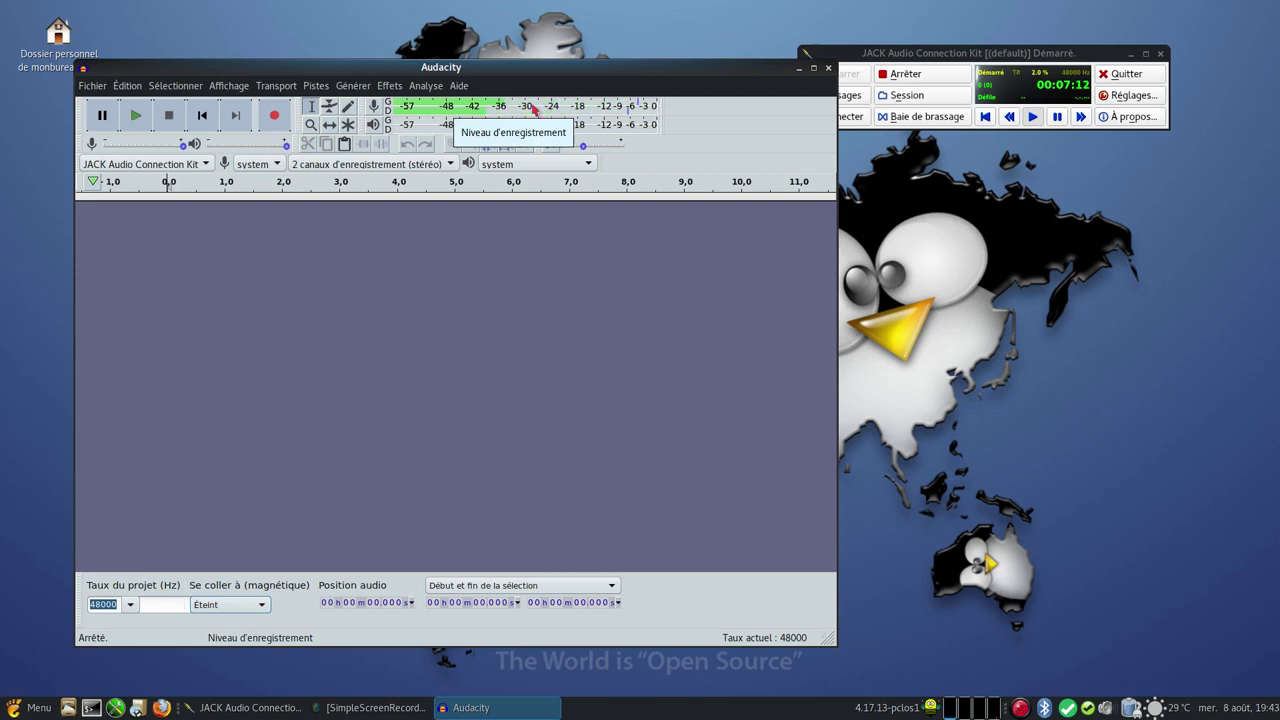
pyautogui.press('p')
pyautogui.click(275, 116)
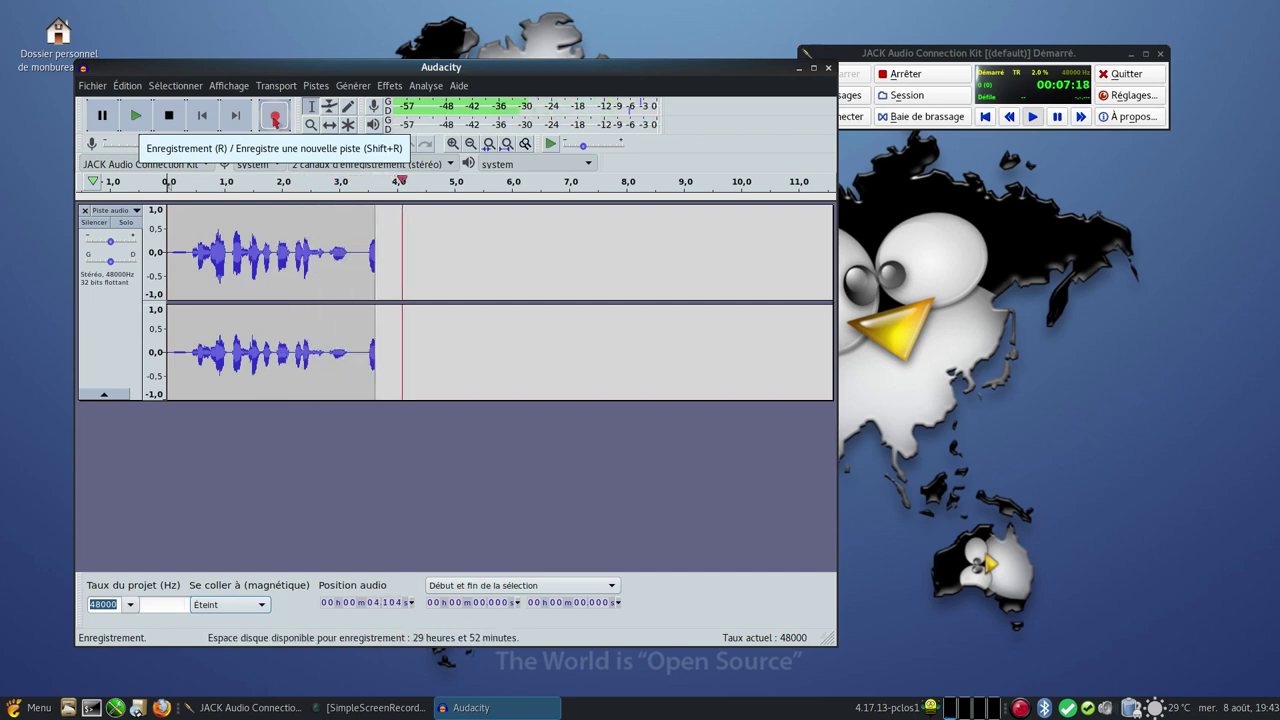
pyautogui.click(169, 116)
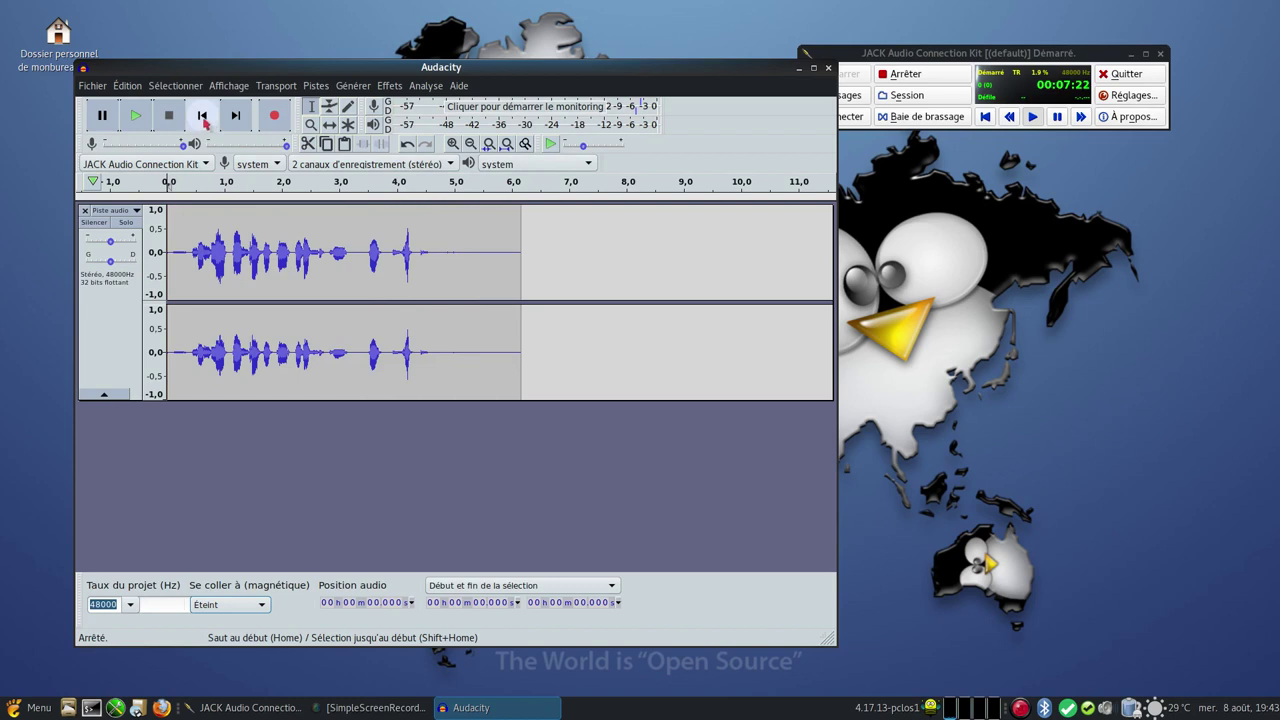
# Play back the recorded clip, and close Audacity without saving the project
pyautogui.click(137, 118)
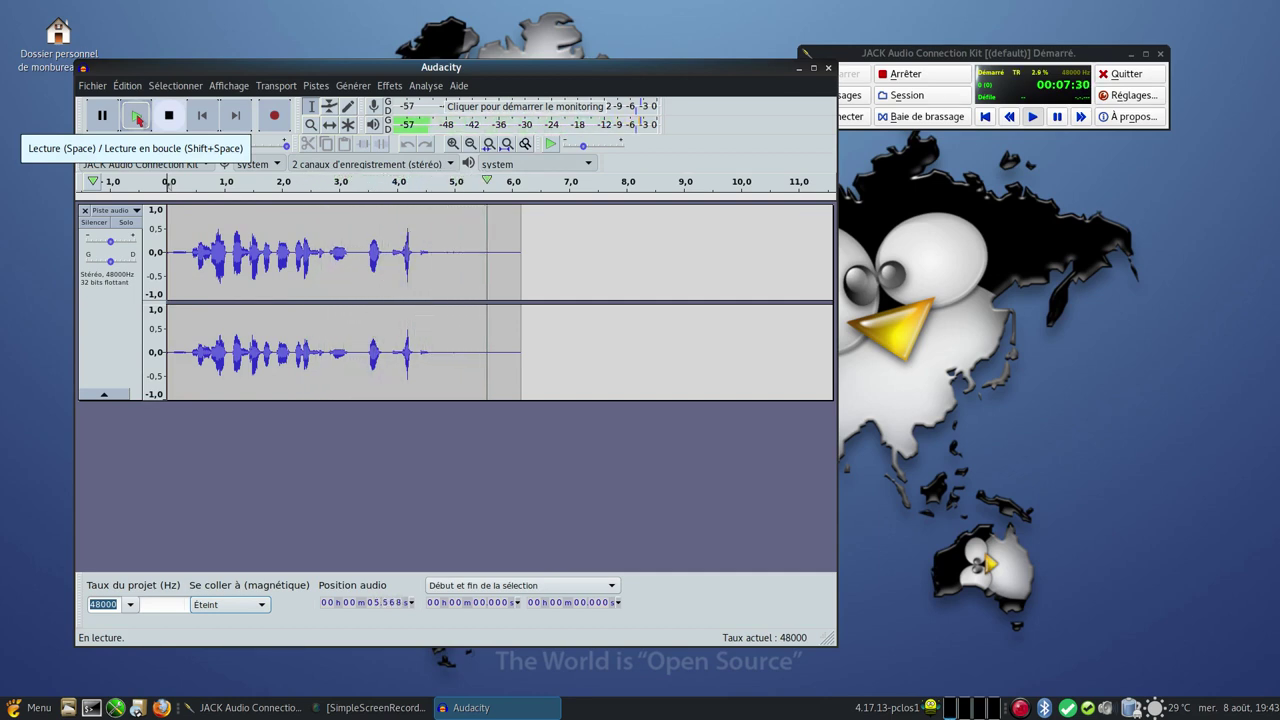
pyautogui.click(828, 68)
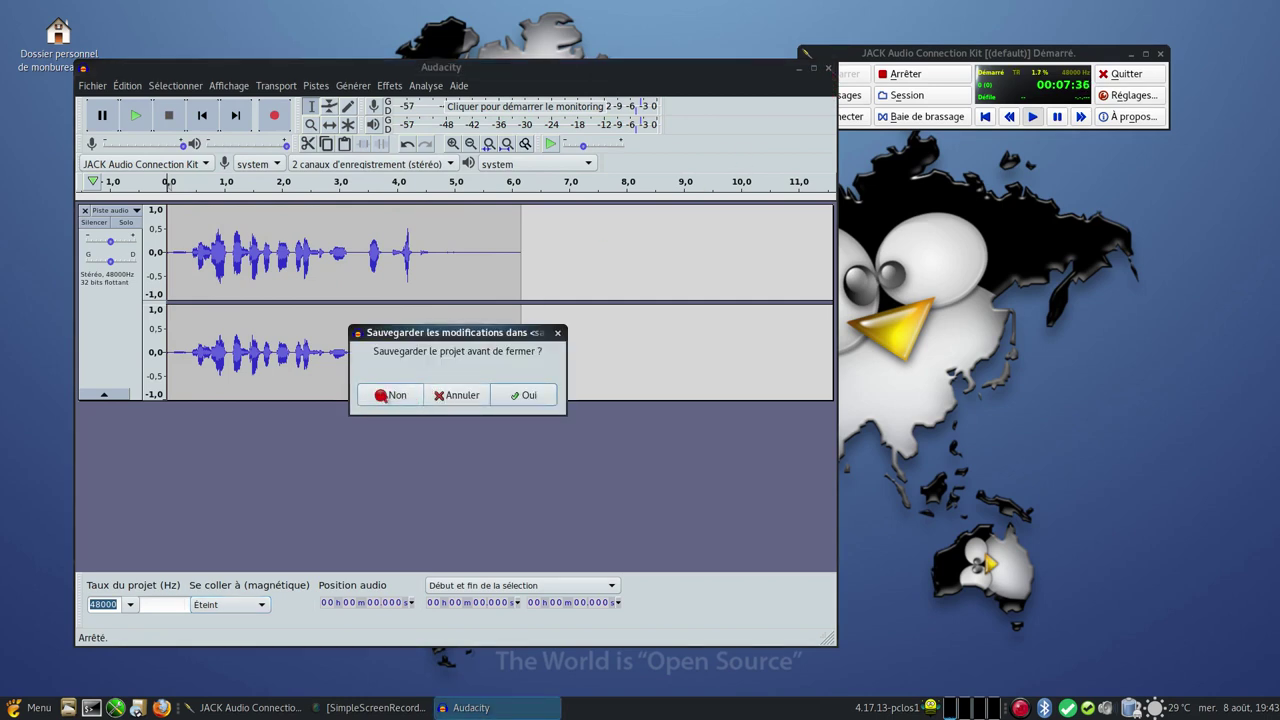
pyautogui.click(381, 395)
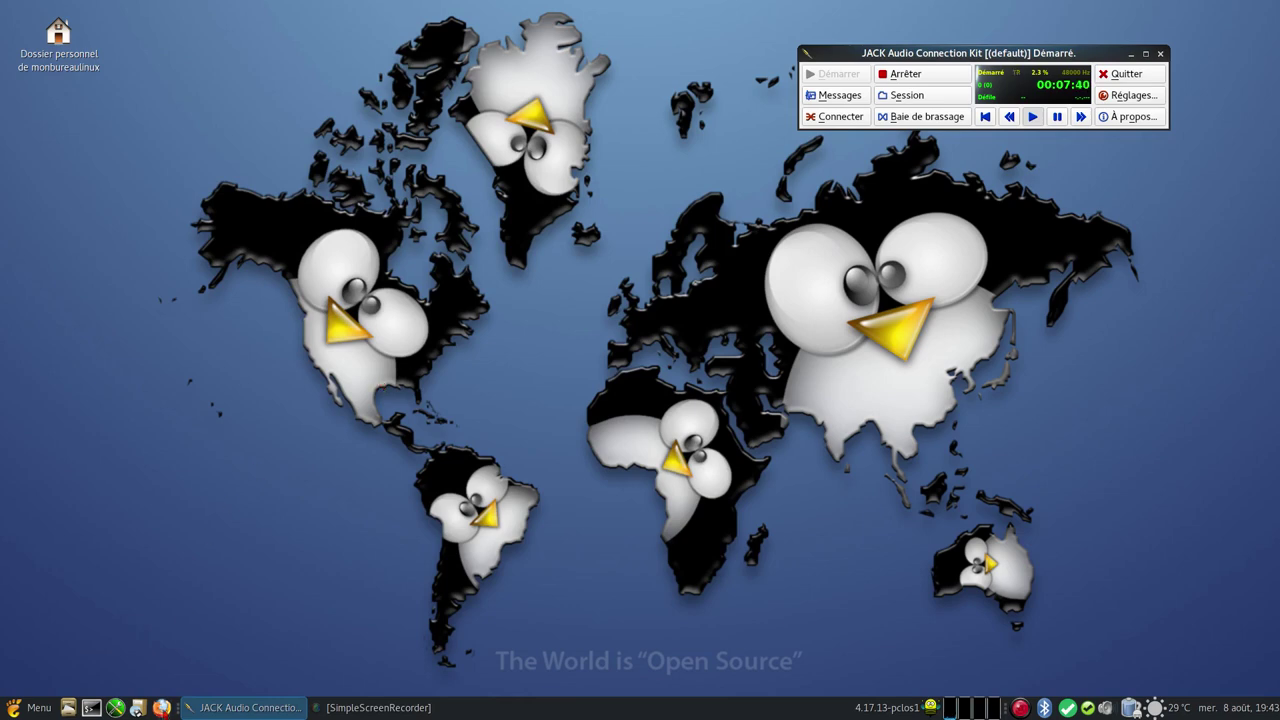
# Switch to Firefox and read the bookmarked Libre Music Production article on the JACK creator's Linux Audio Conference 2017 talk
pyautogui.click(161, 707)
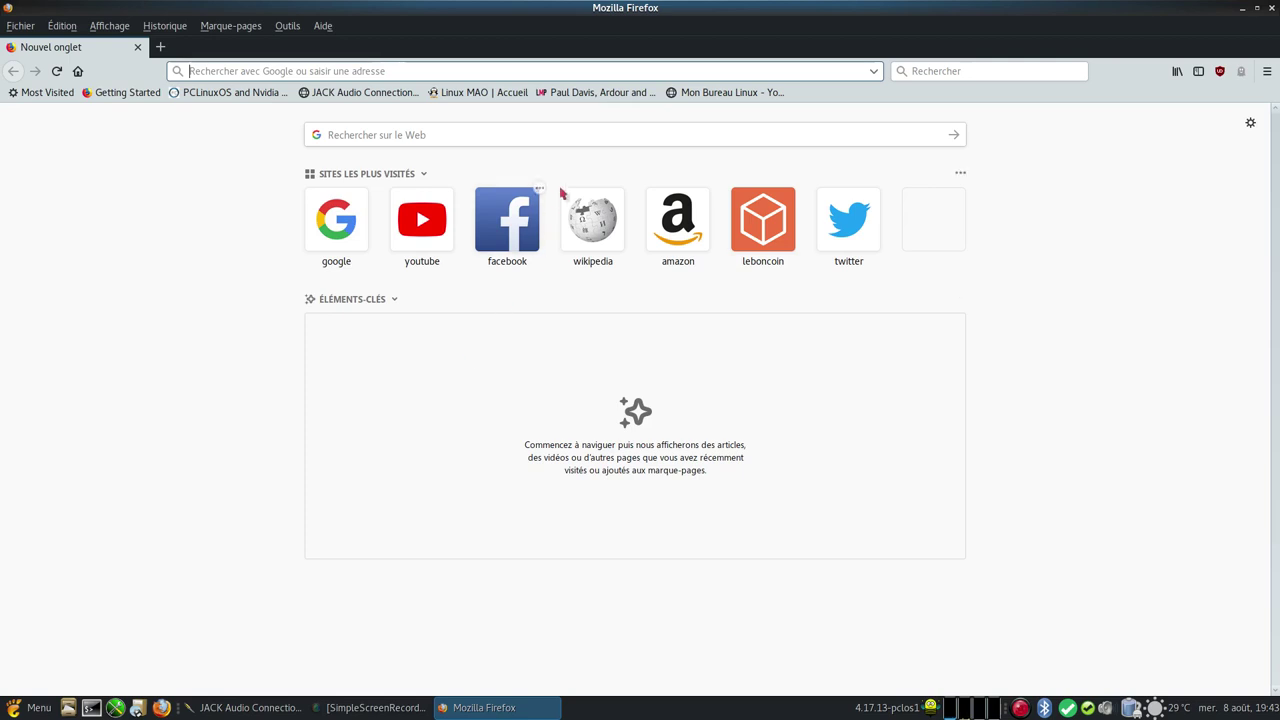
pyautogui.click(628, 96)
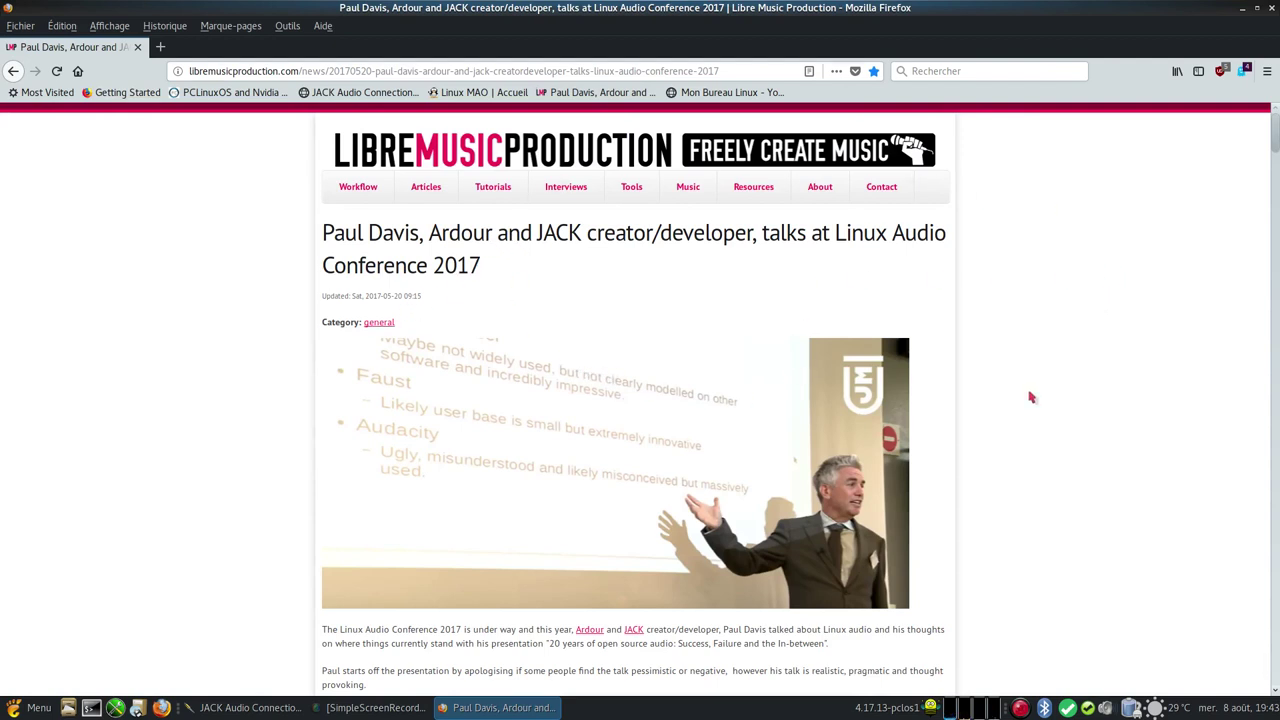
pyautogui.scroll(-10, 205, 529)
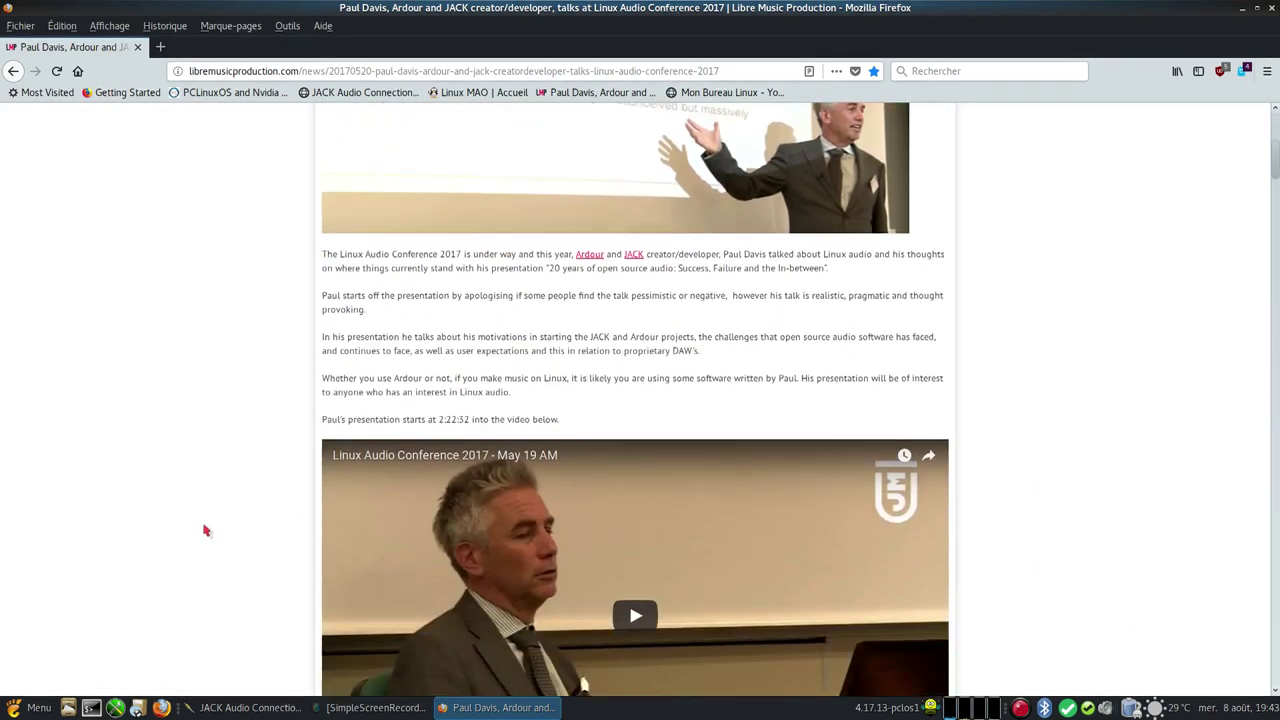
pyautogui.scroll(2, 206, 527)
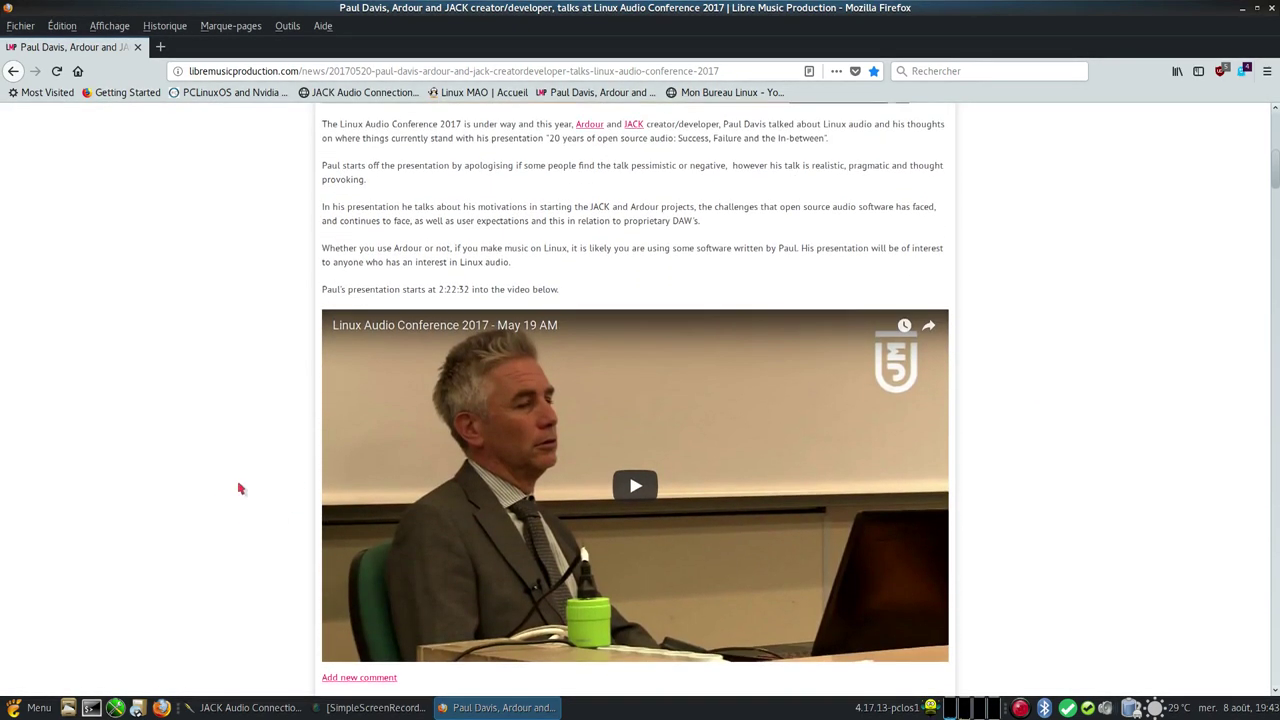
# Play the article's embedded conference video in full screen, skipping ahead to about 2:25:40
pyautogui.click(624, 490)
pyautogui.scroll(-2, 721, 437)
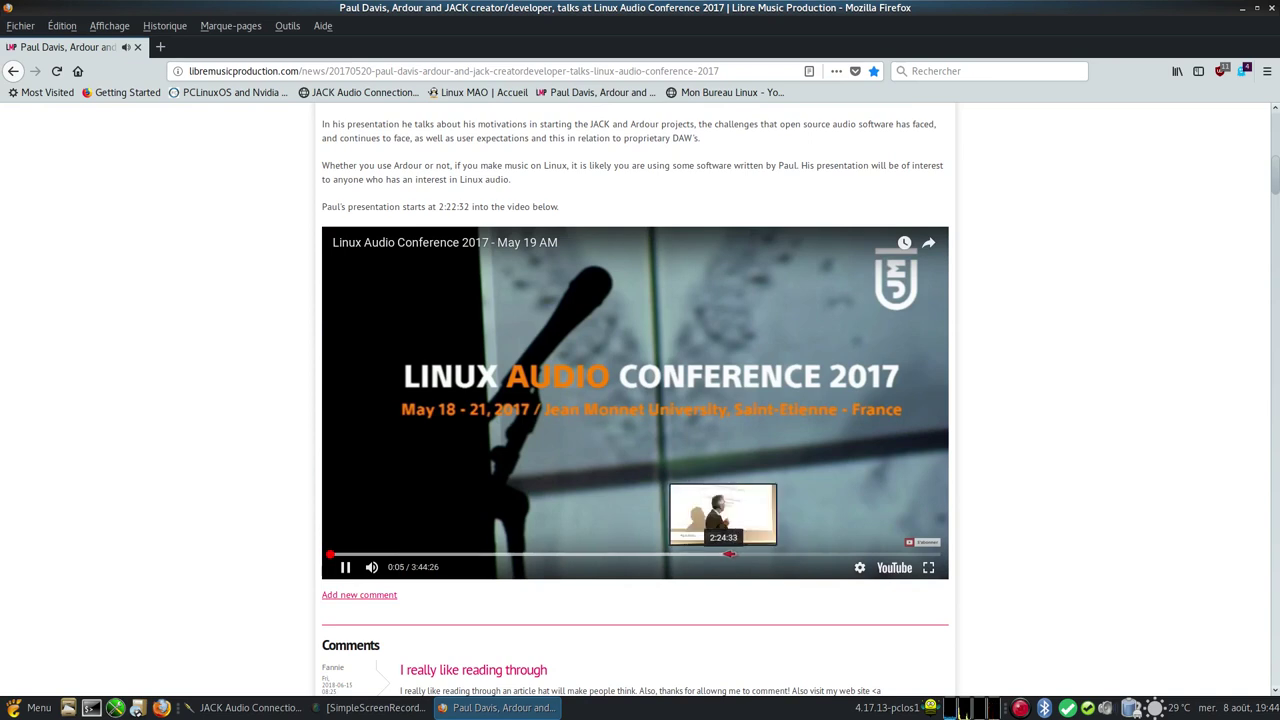
pyautogui.click(723, 553)
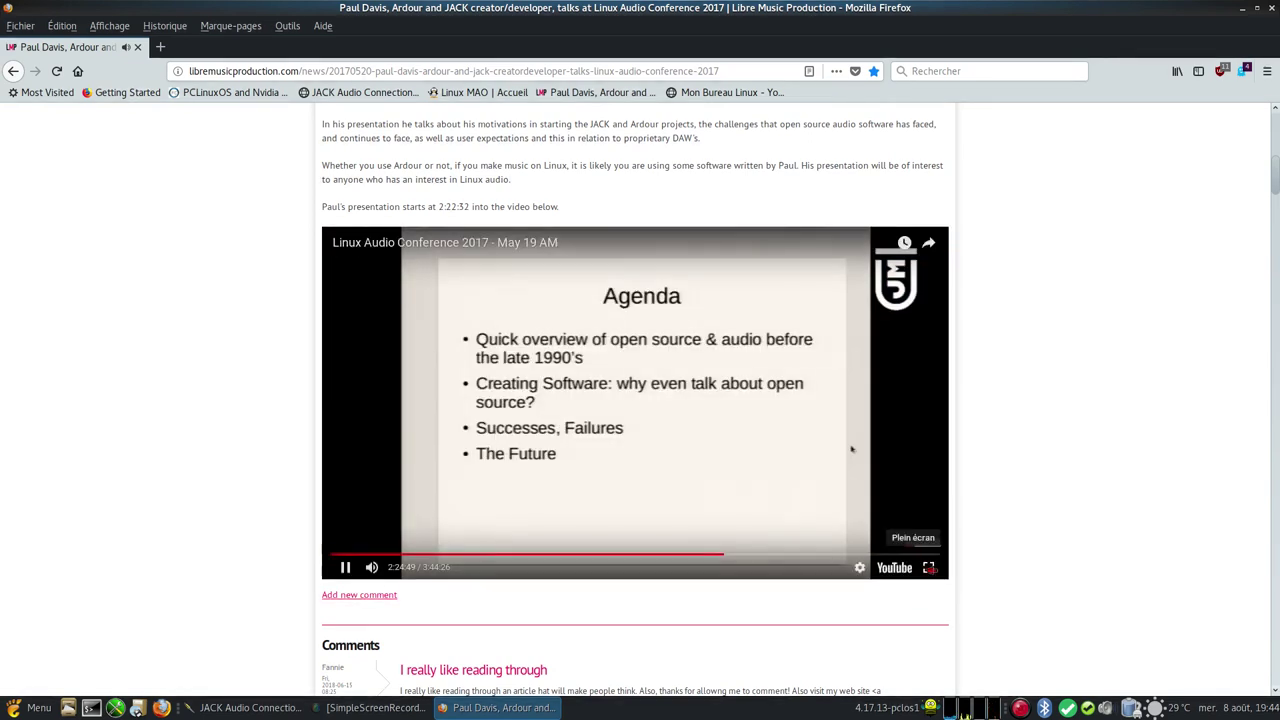
pyautogui.click(928, 567)
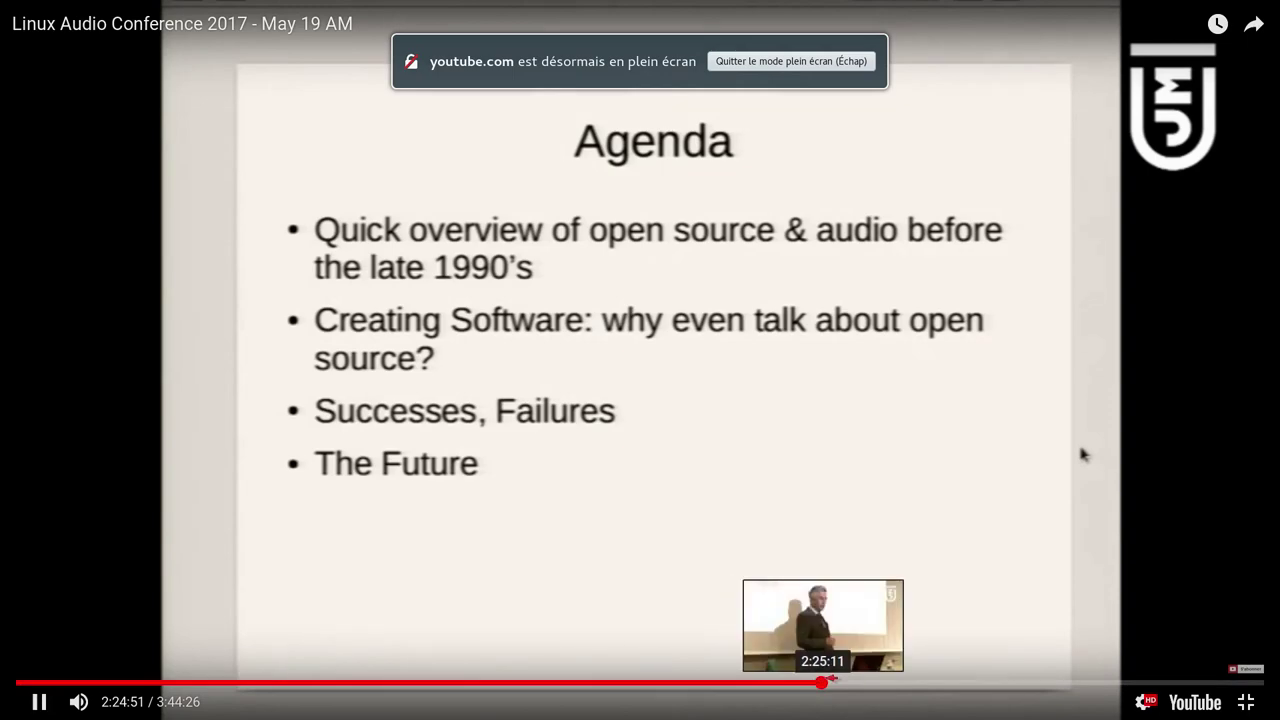
pyautogui.click(824, 683)
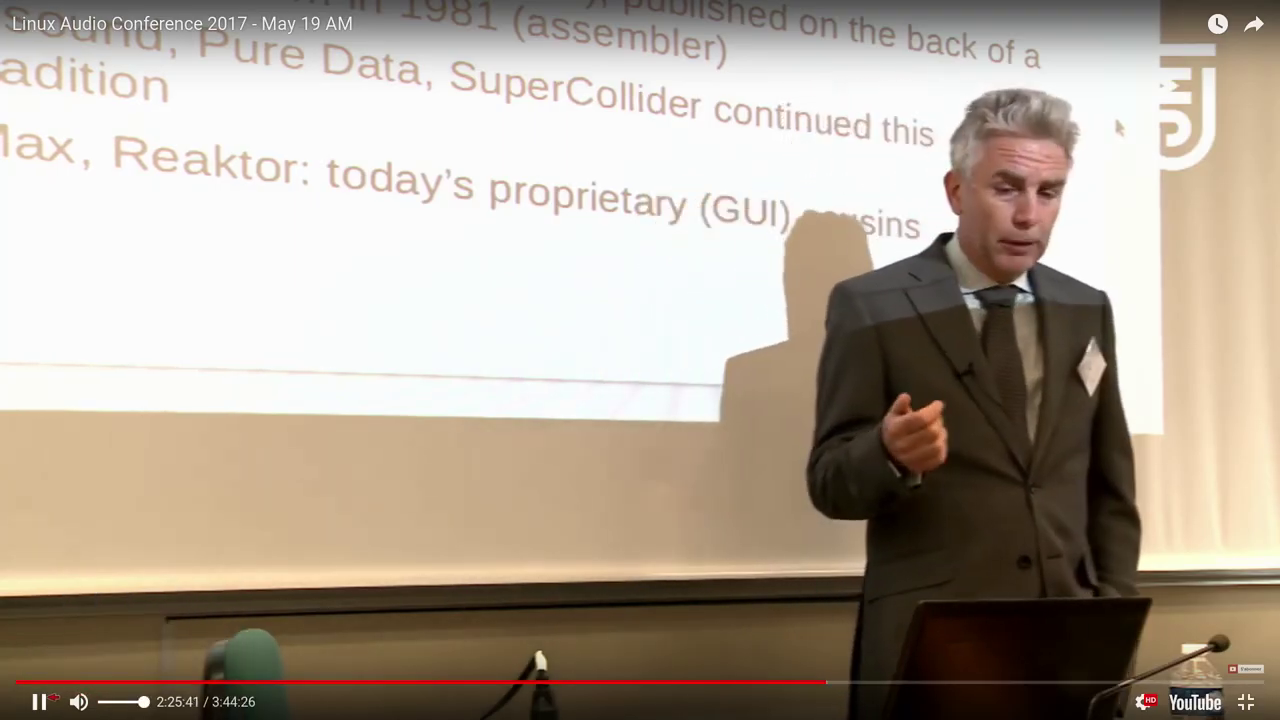
# Pause the conference video, dismiss the suggested videos, and leave full screen
pyautogui.click(40, 701)
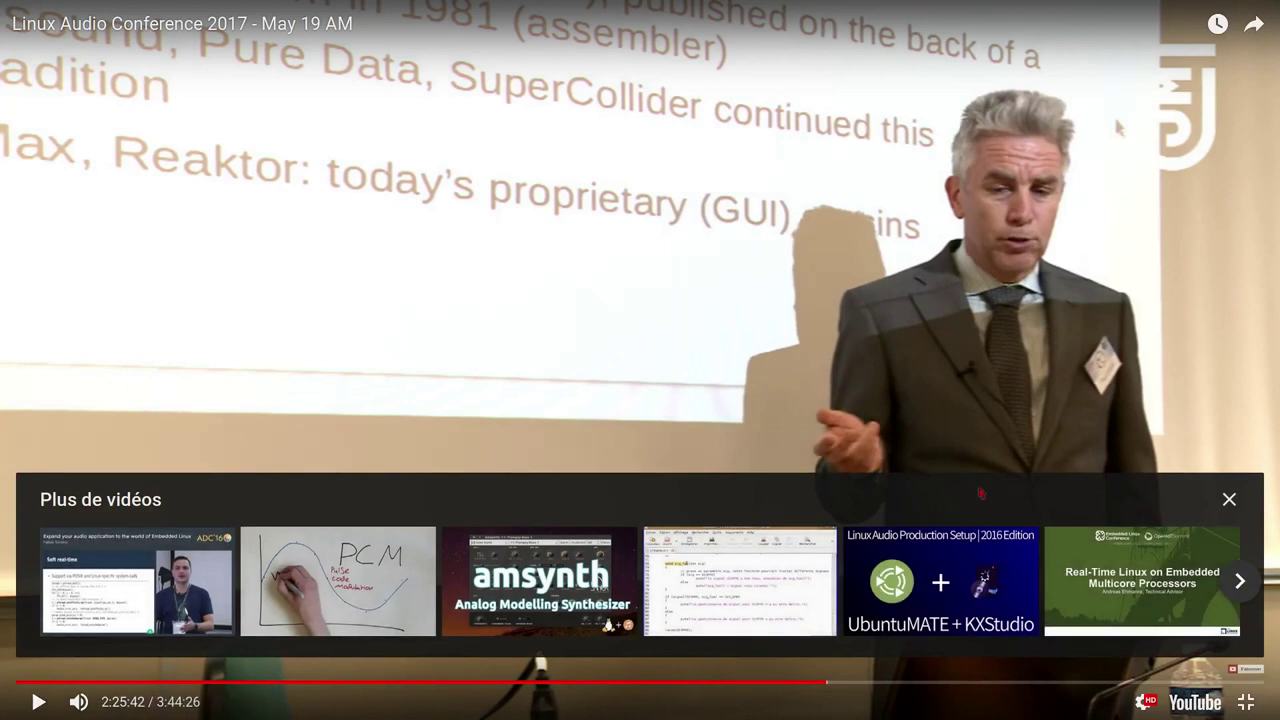
pyautogui.click(1230, 499)
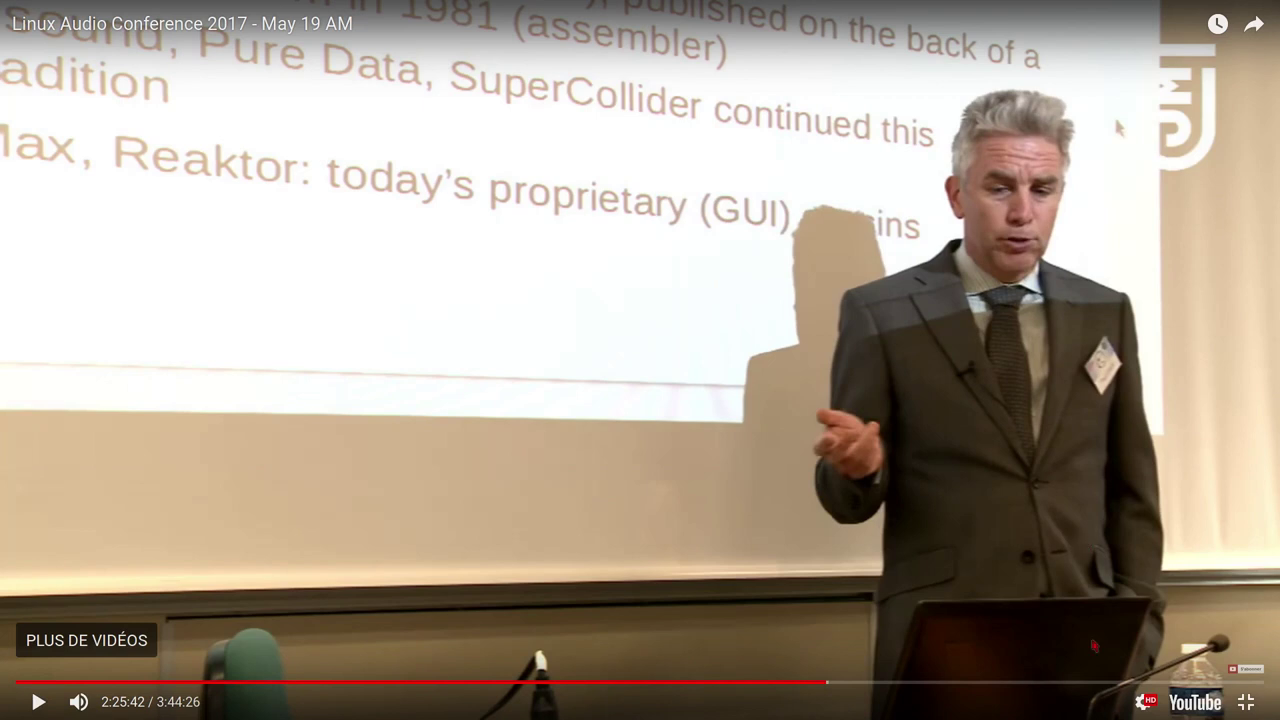
pyautogui.click(1246, 702)
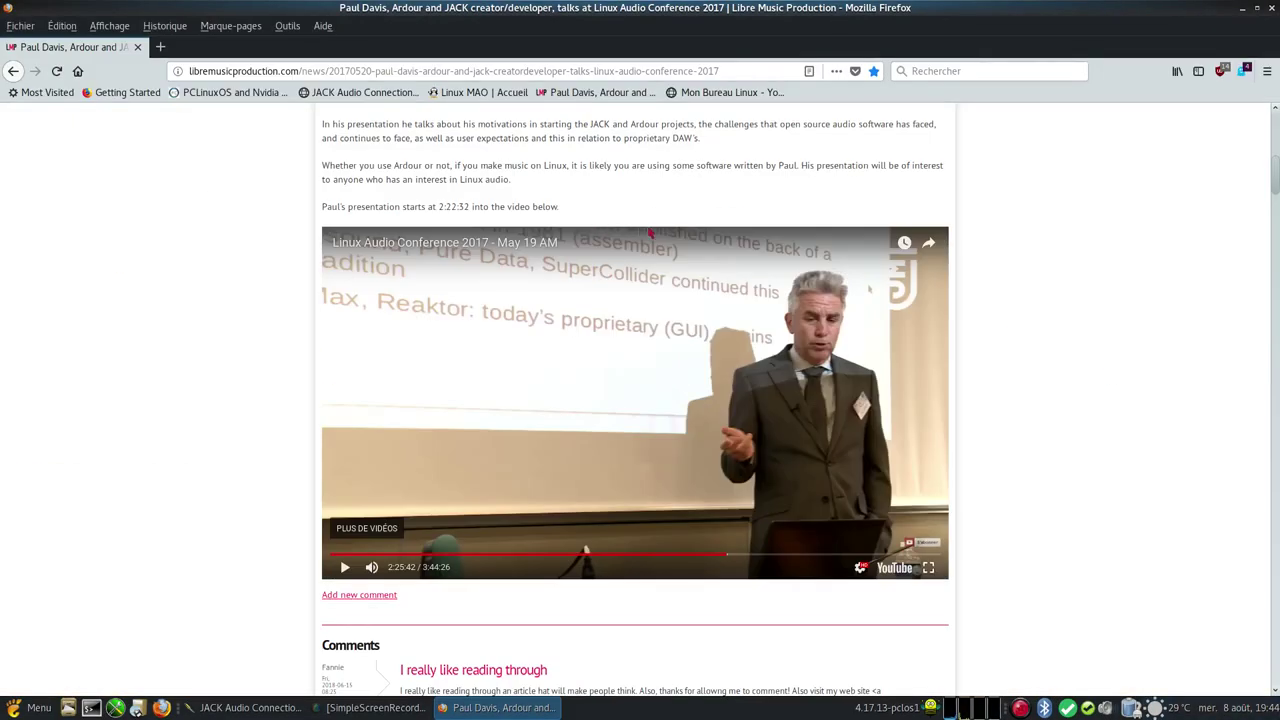
# Open the bookmarked JACK Audio Connection Kit applications page and examine its categories of JACK-compatible software, from audio file editors to radio
pyautogui.click(370, 93)
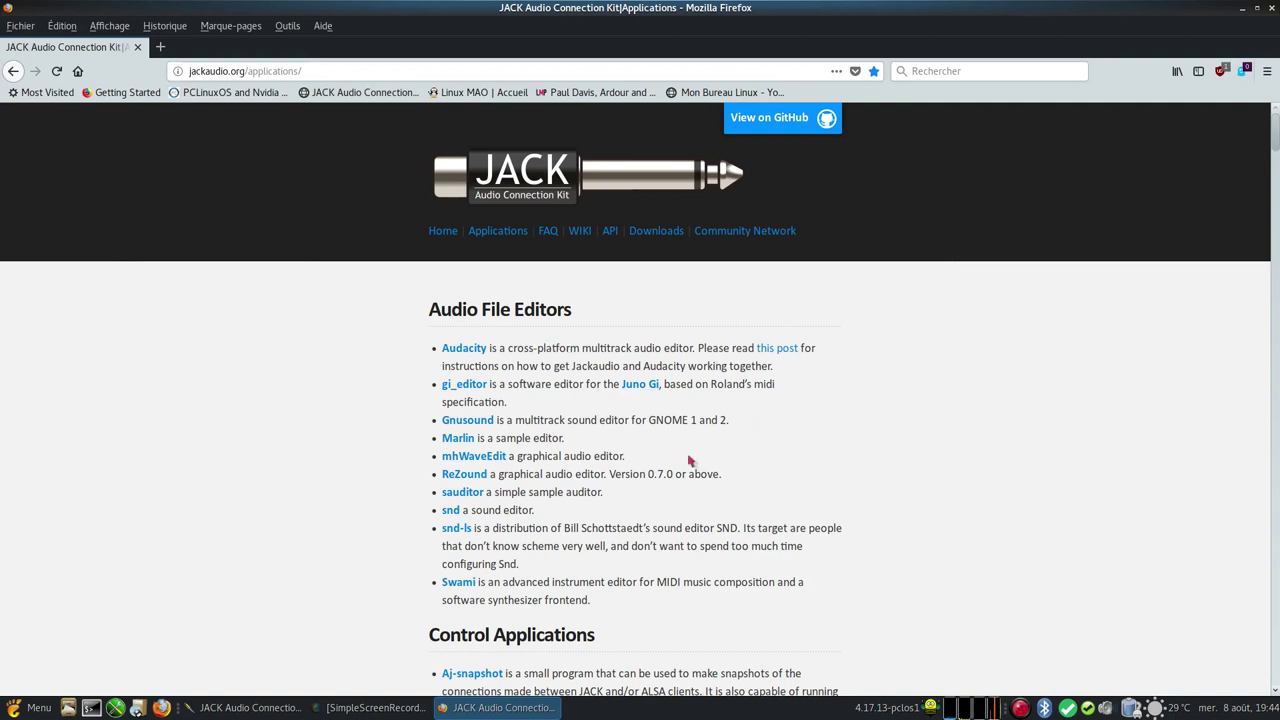
pyautogui.scroll(-2, 306, 460)
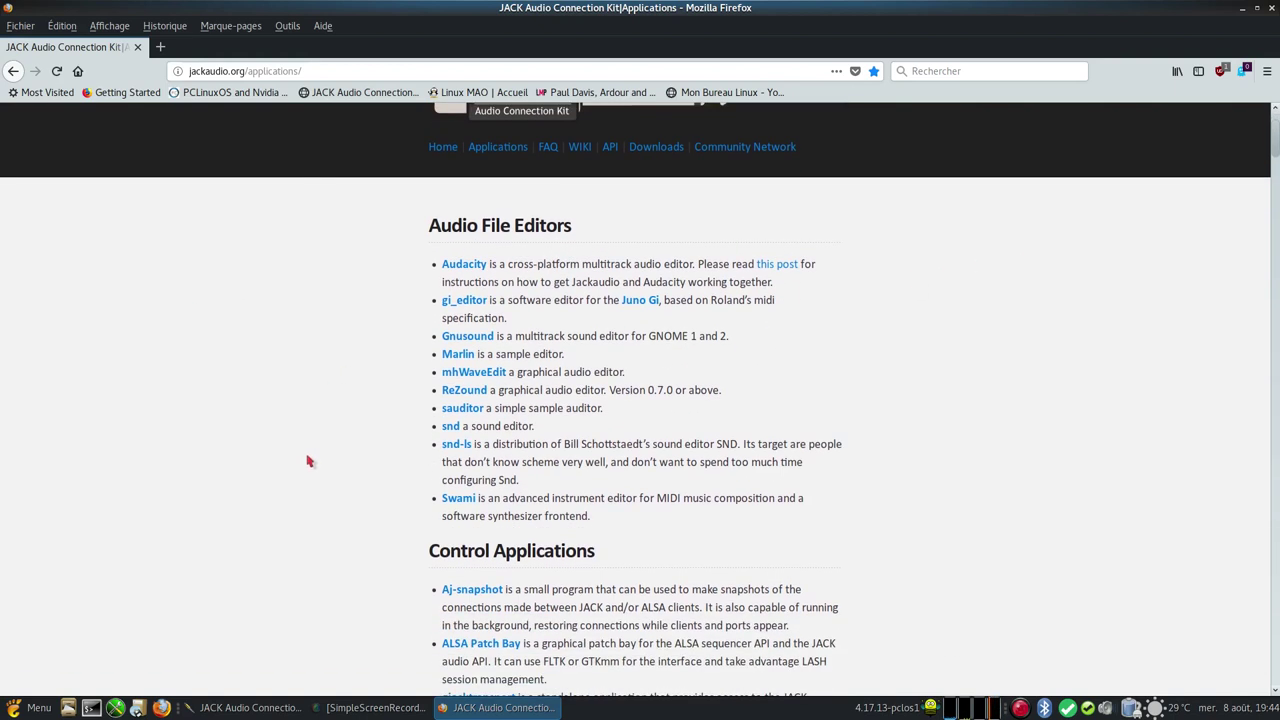
pyautogui.scroll(-14, 313, 450)
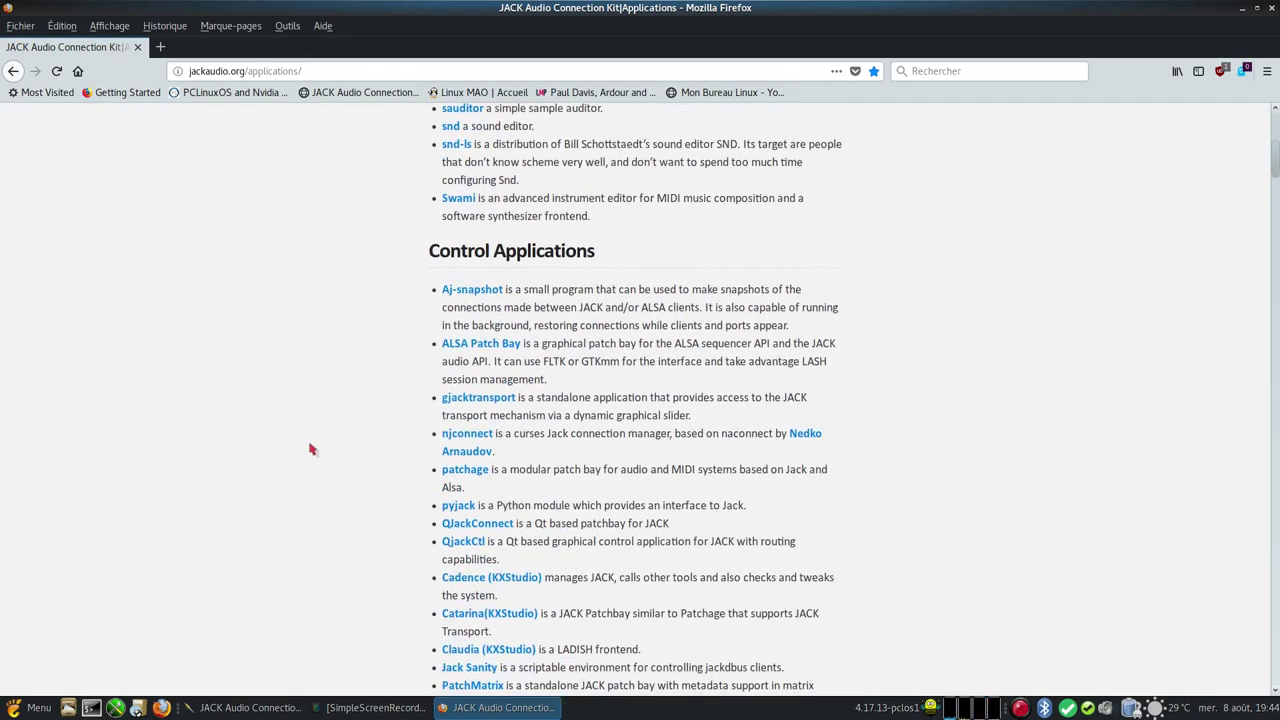
pyautogui.scroll(-5, 311, 450)
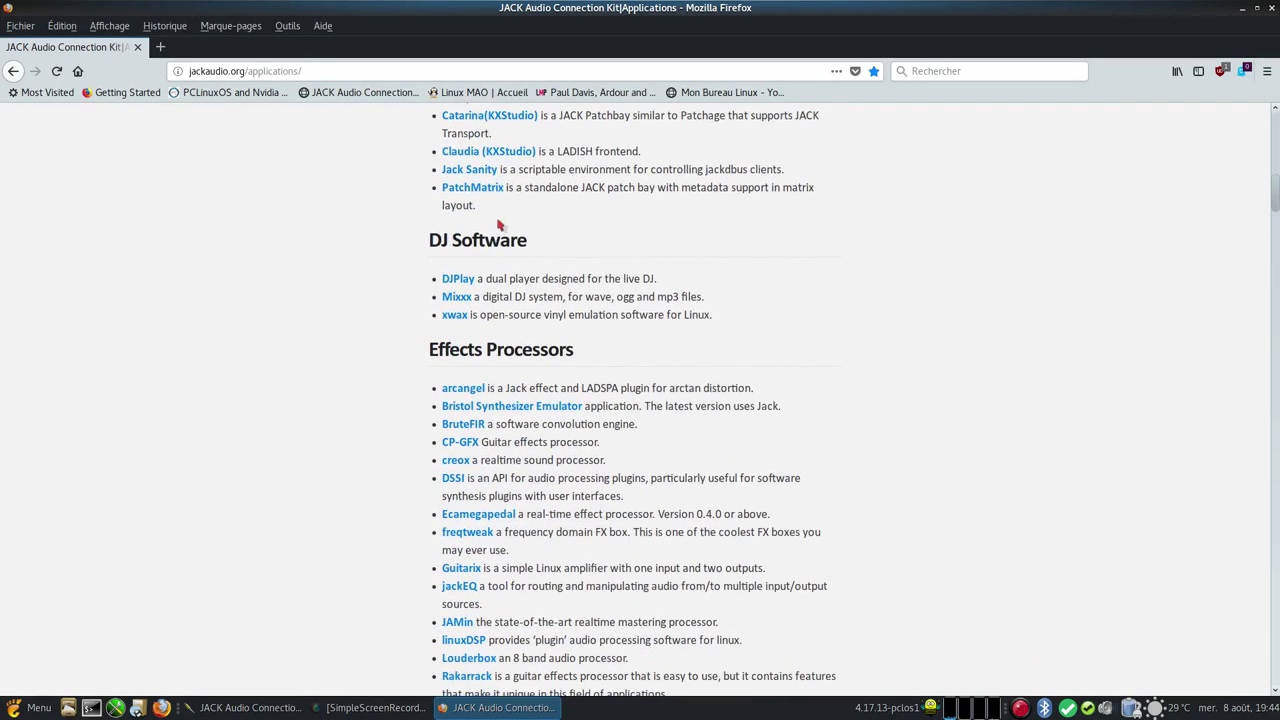
pyautogui.scroll(-9, 400, 355)
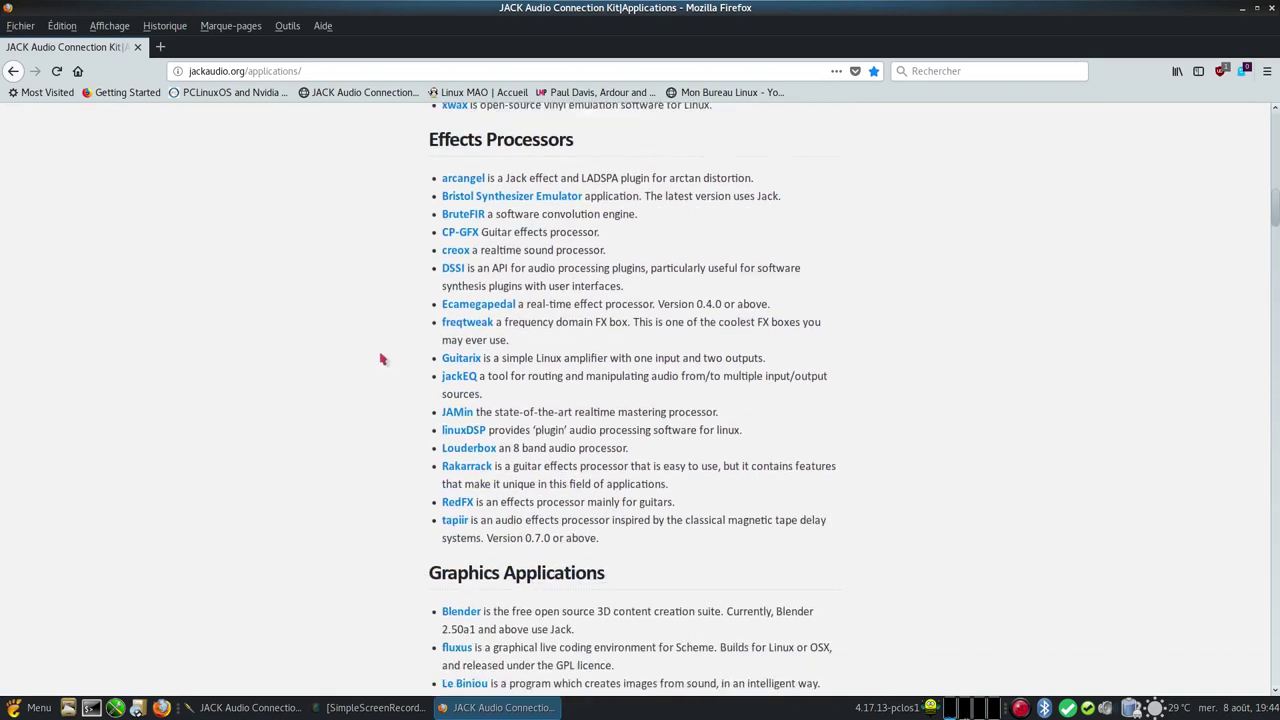
pyautogui.scroll(-5, 380, 358)
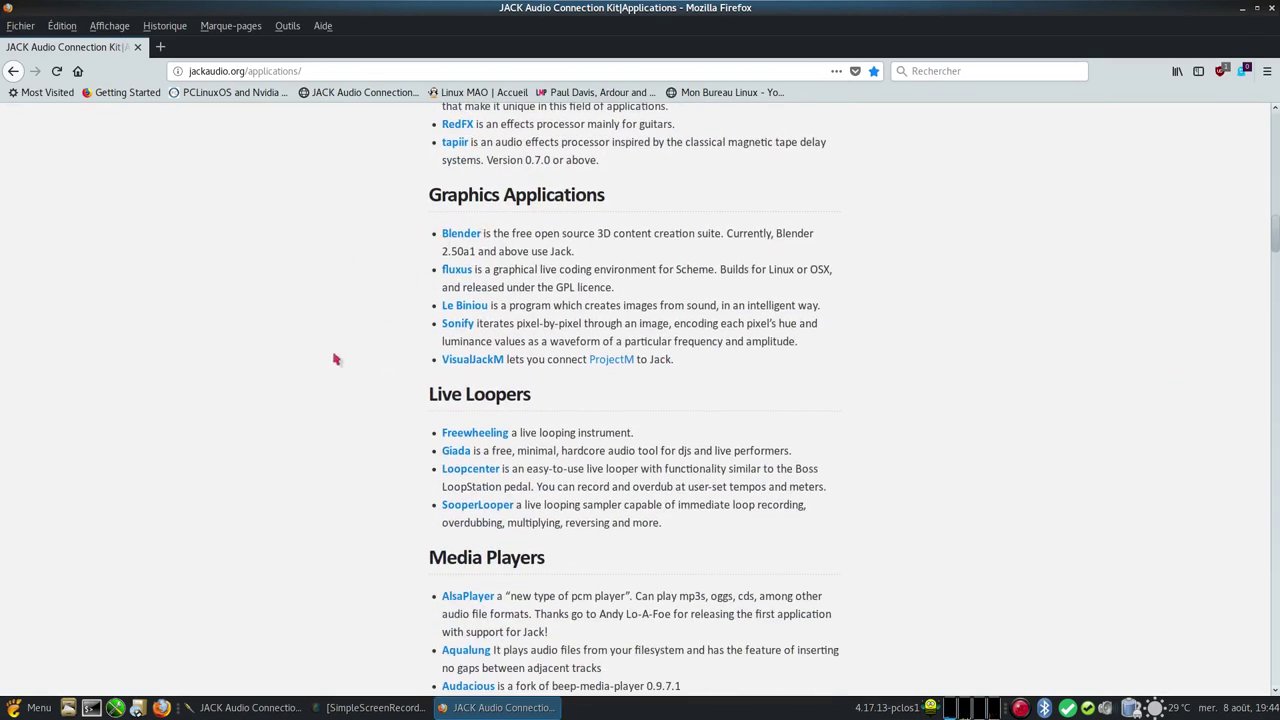
pyautogui.scroll(-5, 335, 359)
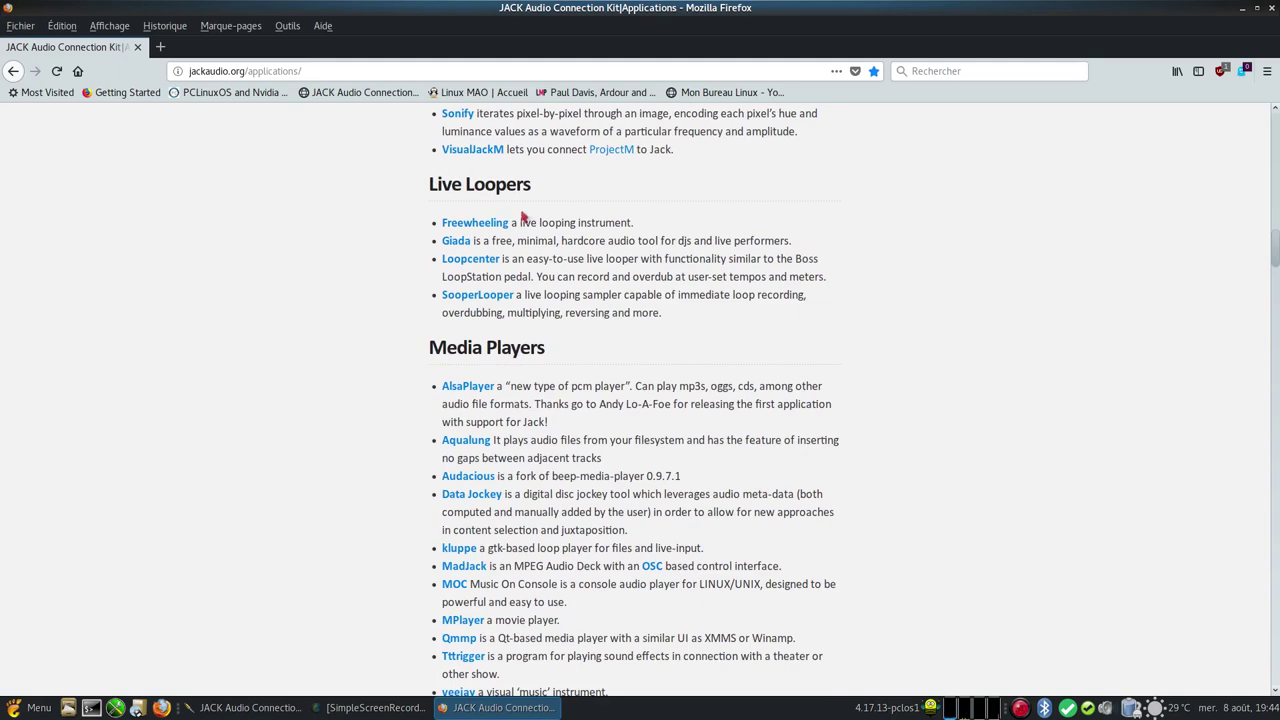
pyautogui.scroll(-4, 306, 451)
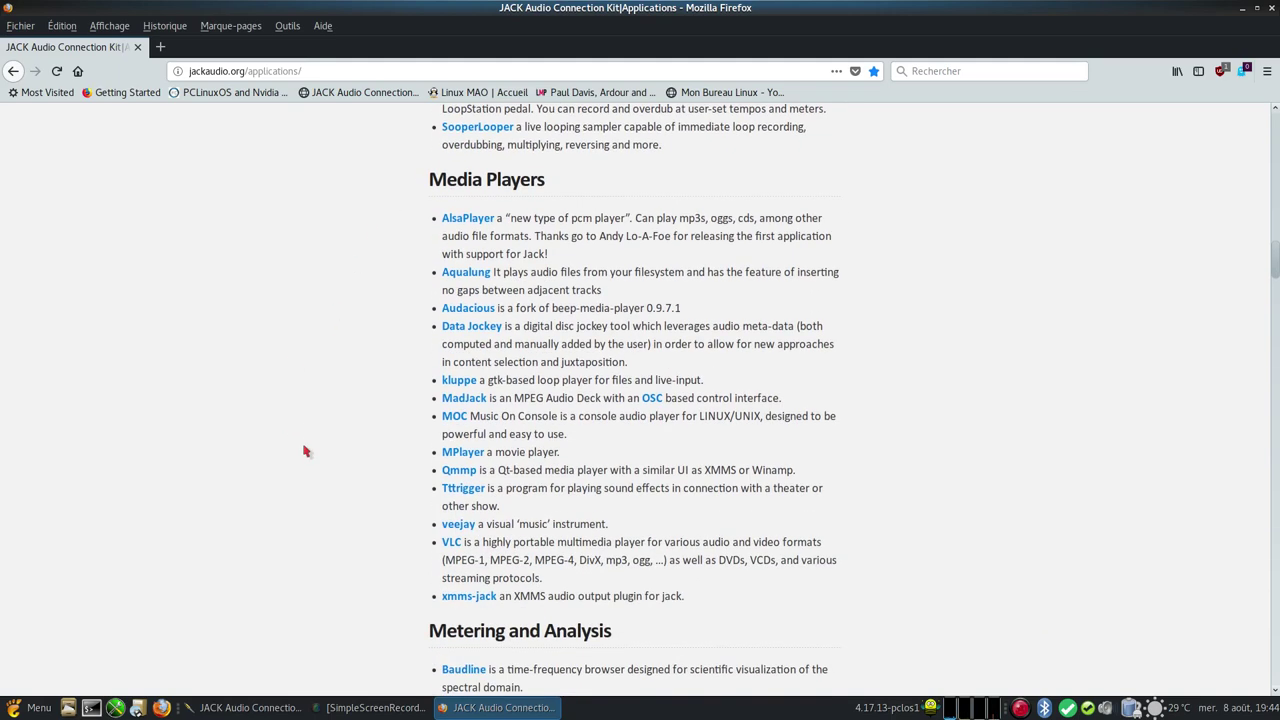
pyautogui.scroll(-2, 306, 451)
pyautogui.scroll(-3, 306, 451)
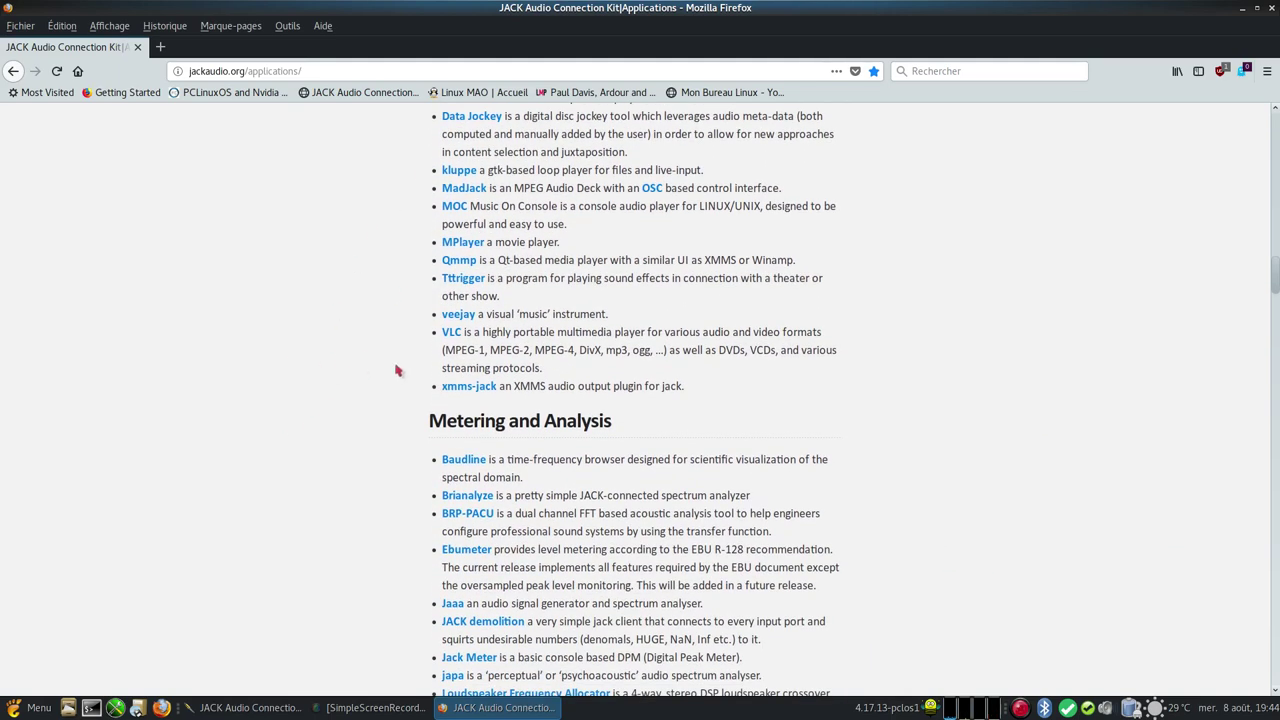
pyautogui.scroll(-12, 320, 457)
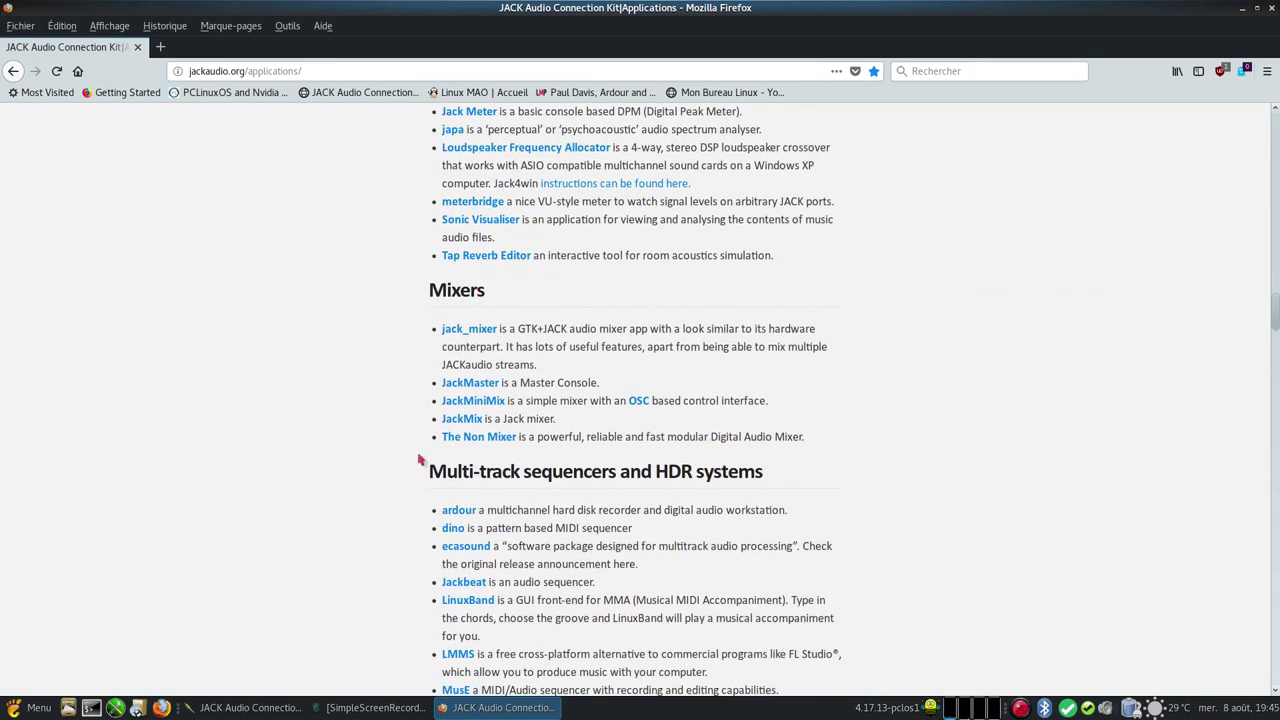
pyautogui.scroll(-7, 354, 452)
pyautogui.scroll(6, 353, 457)
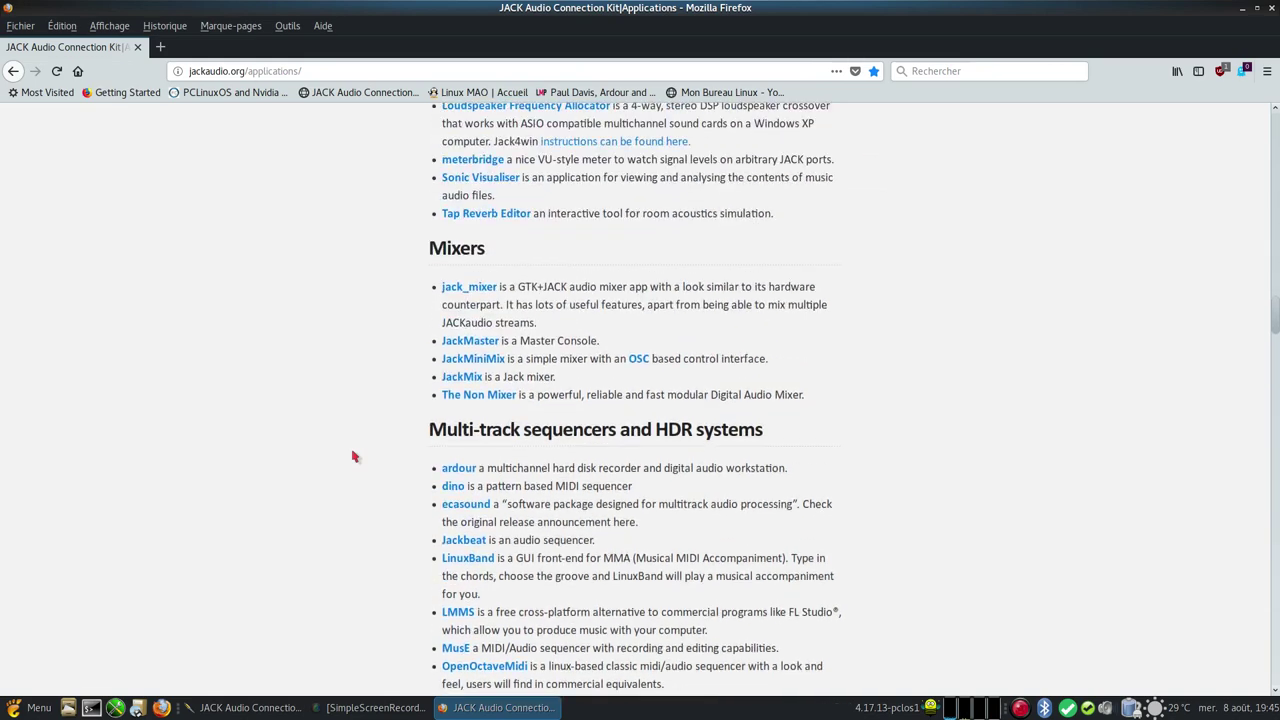
pyautogui.scroll(-5, 353, 457)
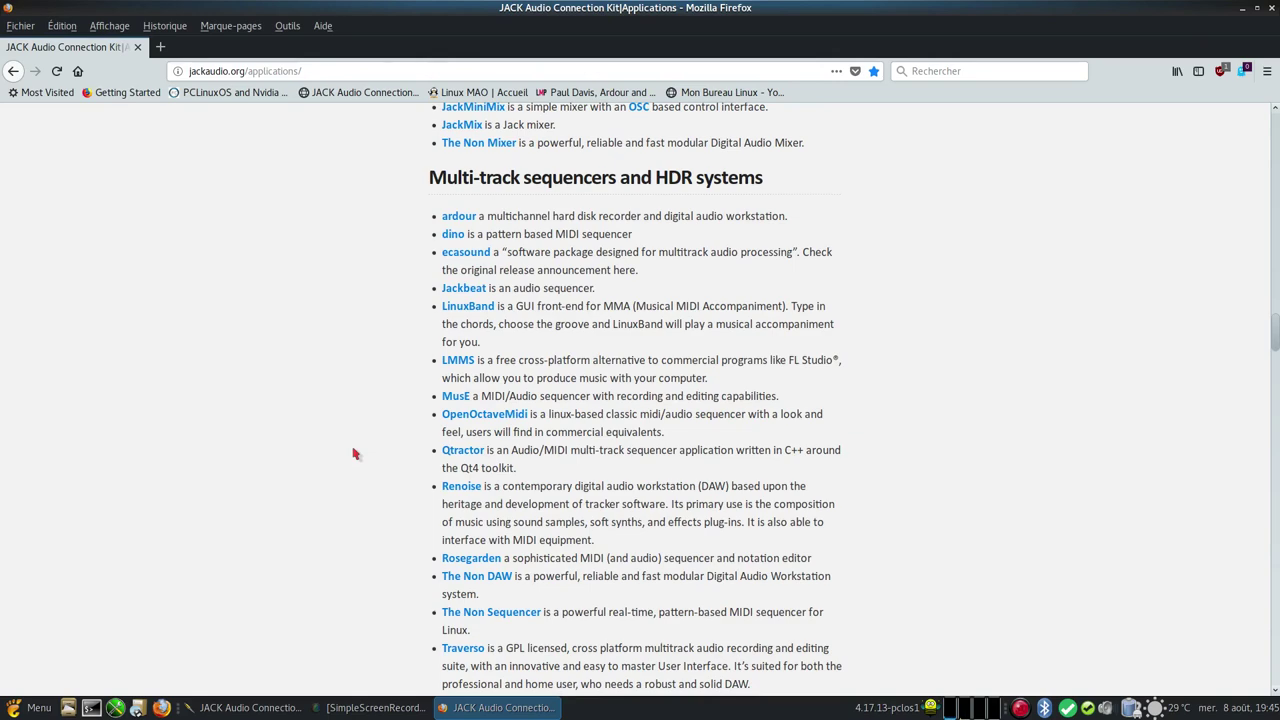
pyautogui.scroll(-7, 353, 455)
pyautogui.scroll(-20, 353, 457)
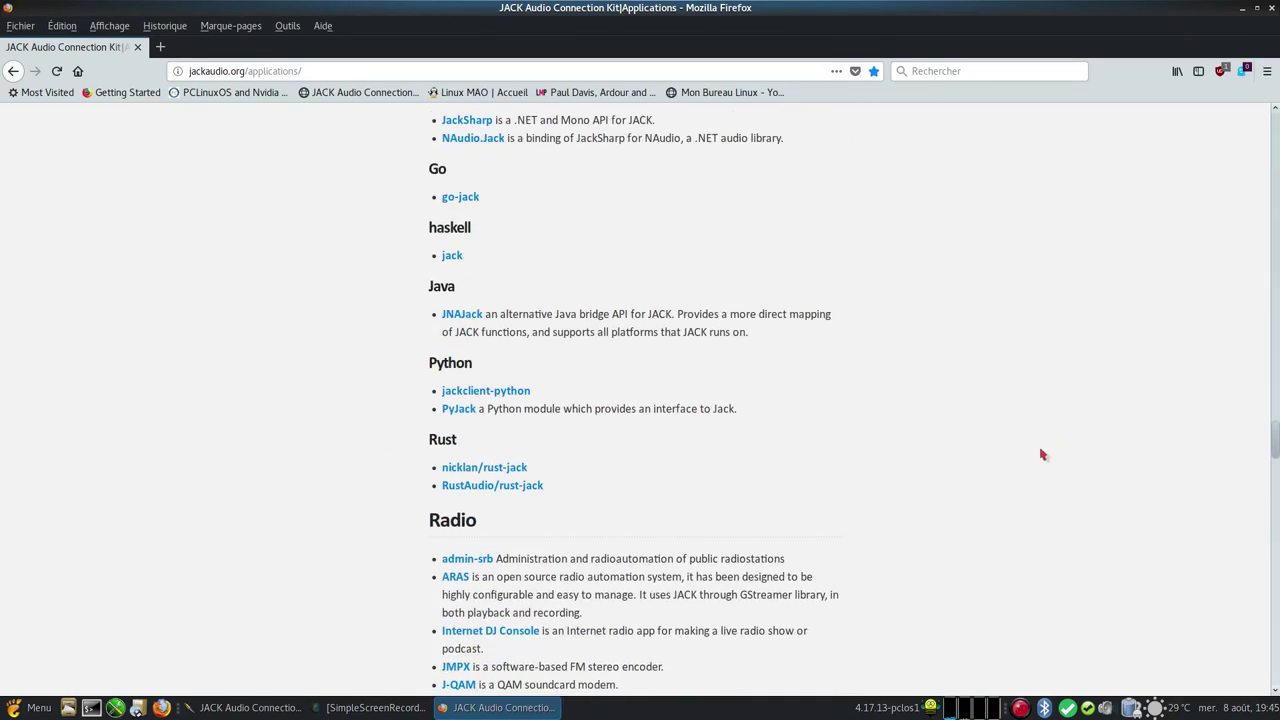
# Open the JACK site's Downloads page and examine the Linux, OS X and Windows downloads and the source code repository section
pyautogui.moveTo(1276, 432); pyautogui.dragTo(1256, 45)
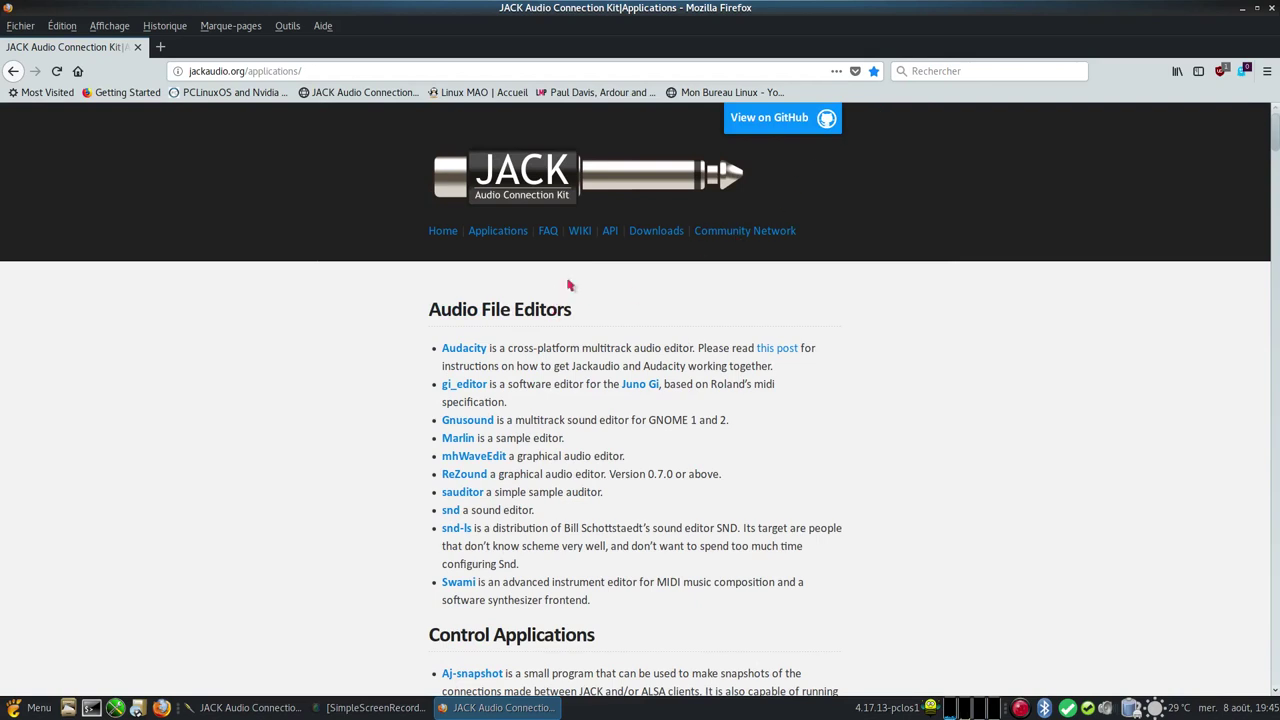
pyautogui.click(675, 231)
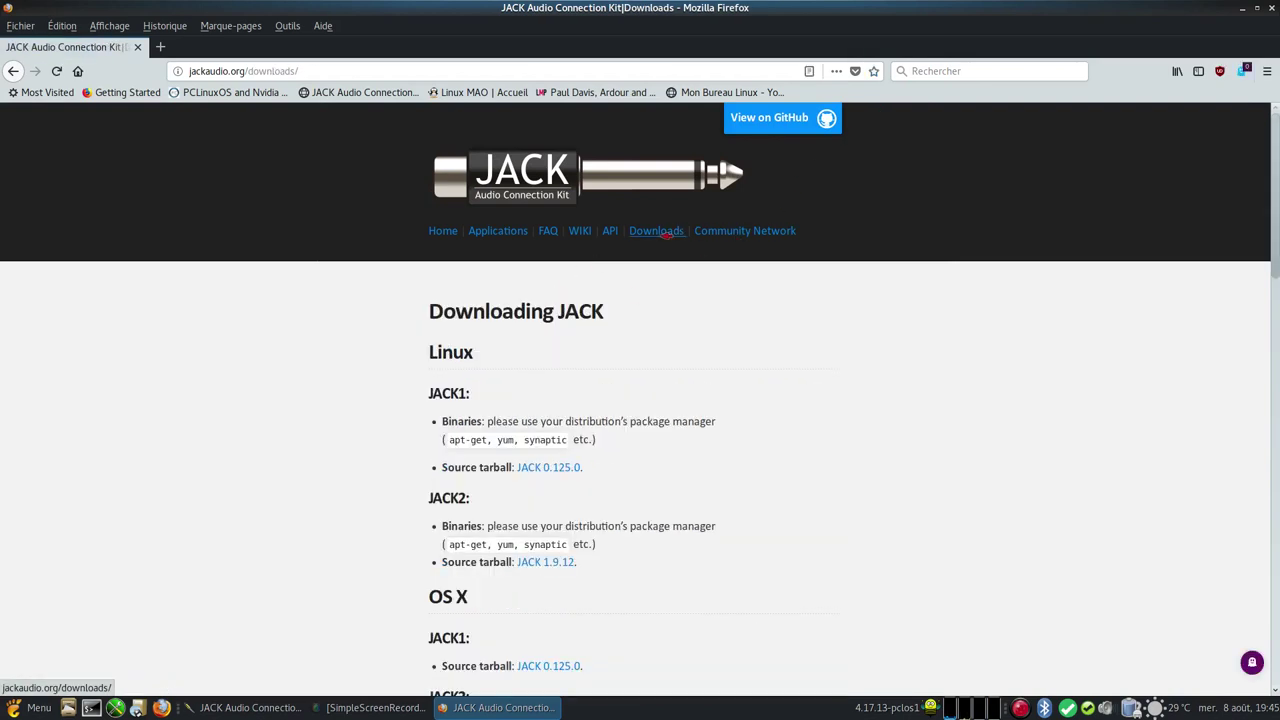
pyautogui.scroll(-2, 420, 466)
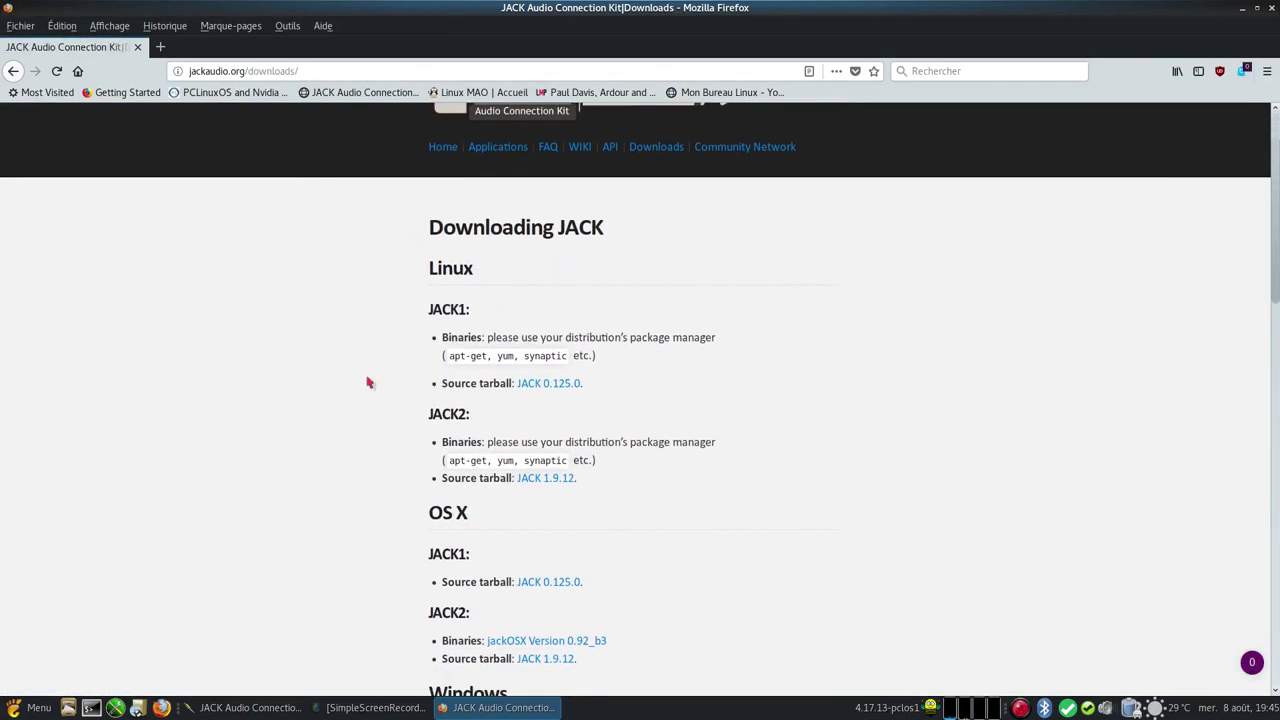
pyautogui.scroll(-4, 368, 354)
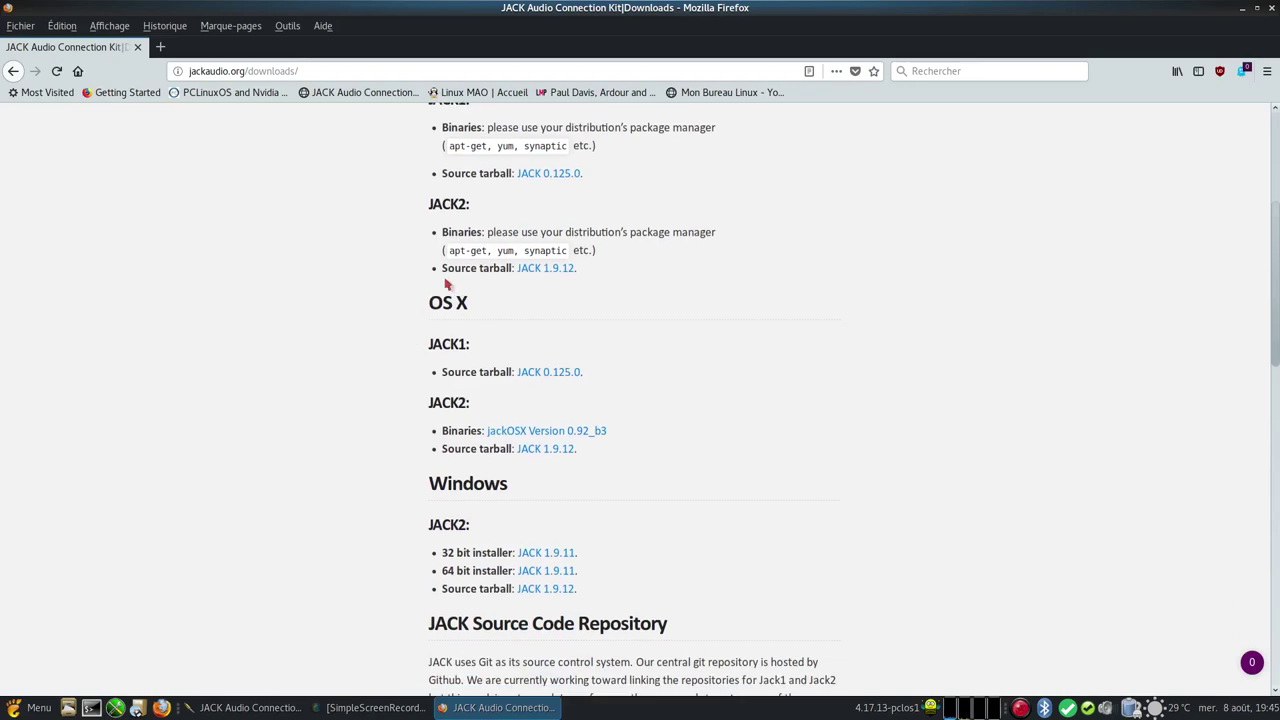
pyautogui.scroll(-6, 312, 425)
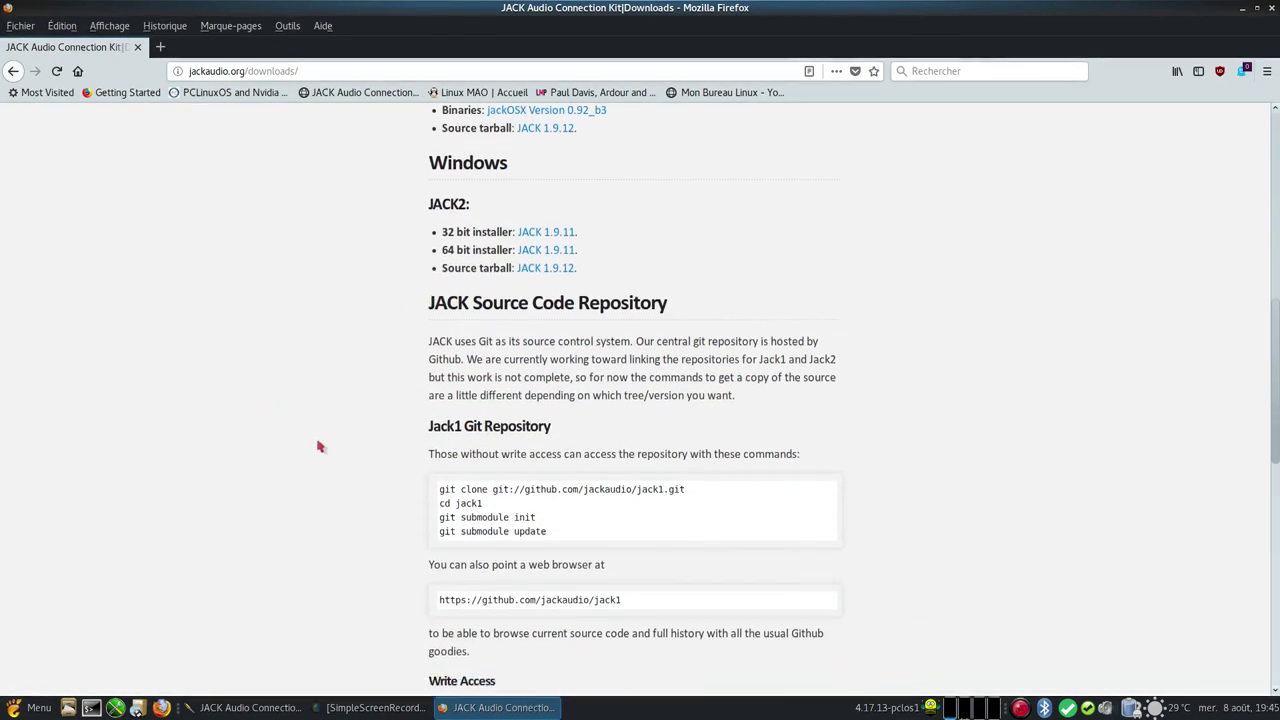
pyautogui.scroll(-7, 318, 447)
pyautogui.scroll(9, 351, 257)
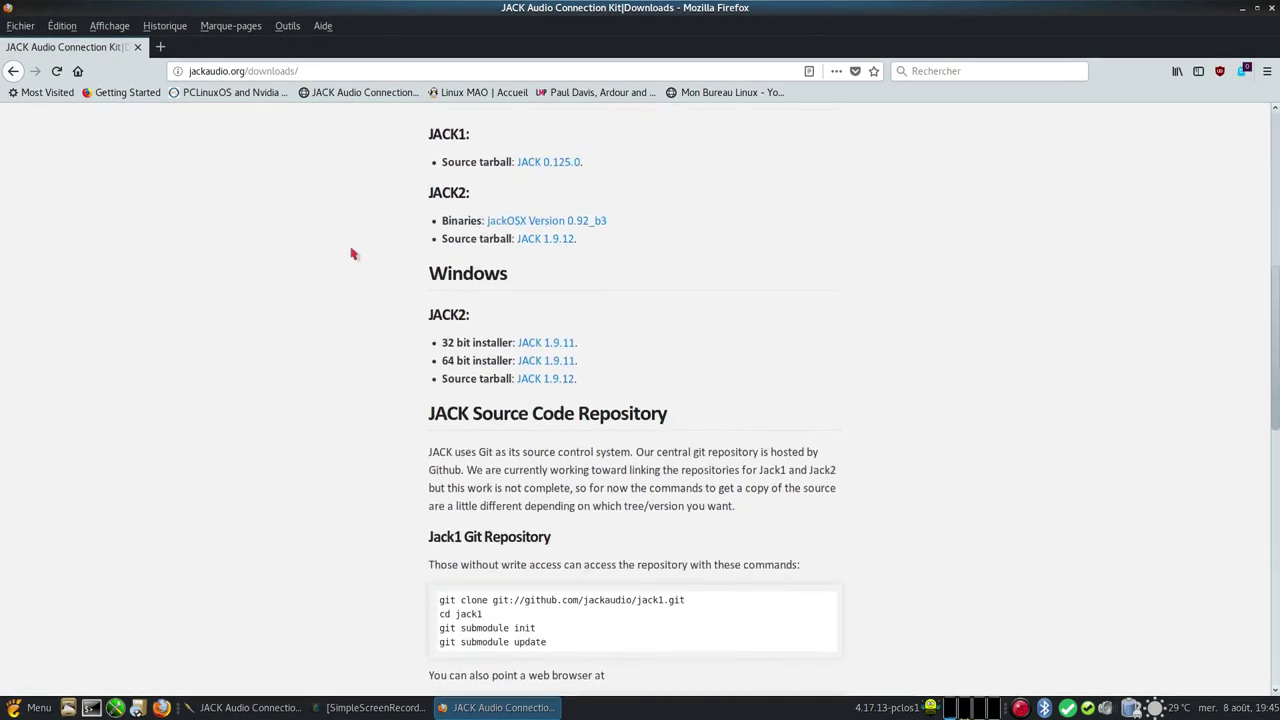
pyautogui.scroll(10, 351, 254)
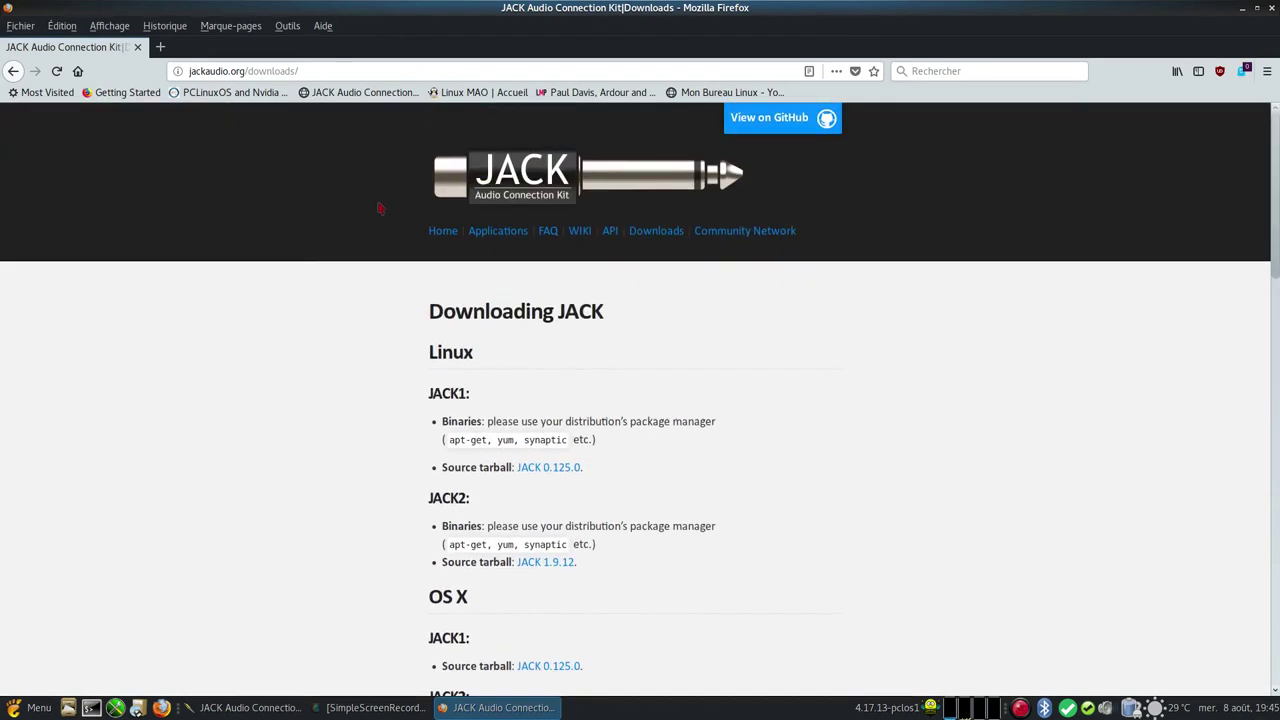
# Open the bookmarked Linux MAO home page and look over its portals, forum articles, news and software updates
pyautogui.click(470, 92)
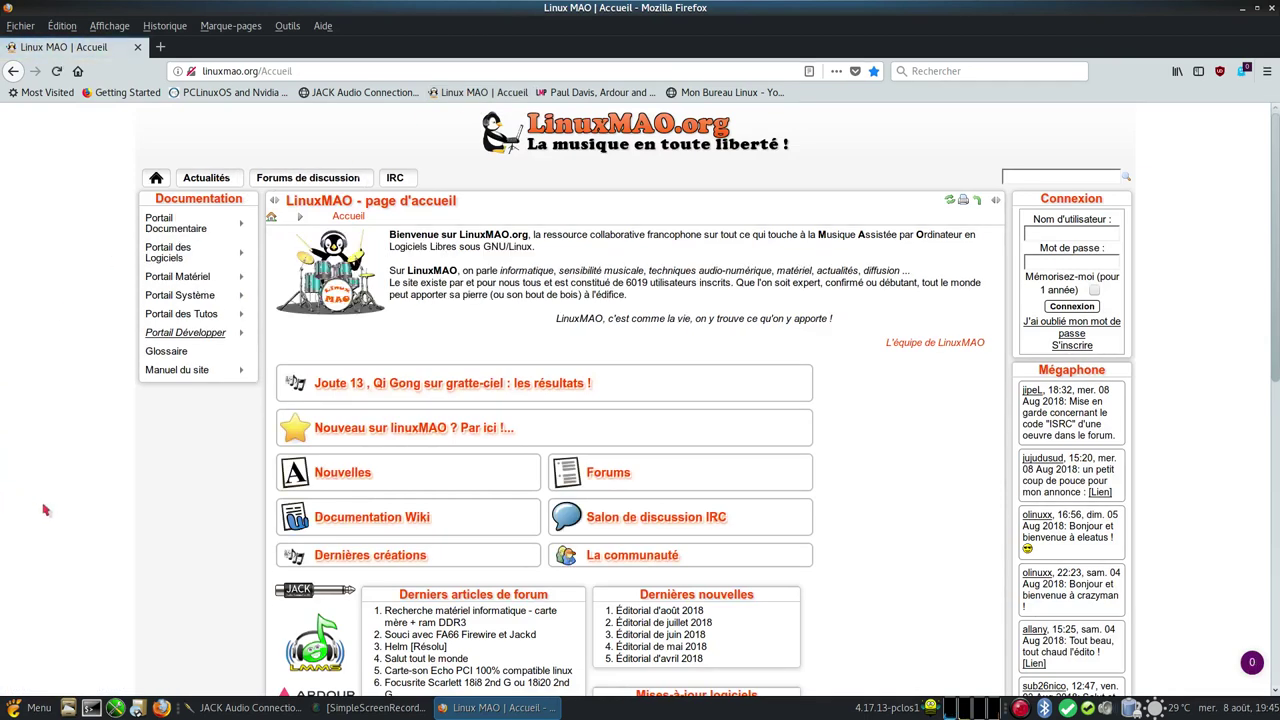
pyautogui.scroll(-5, 44, 510)
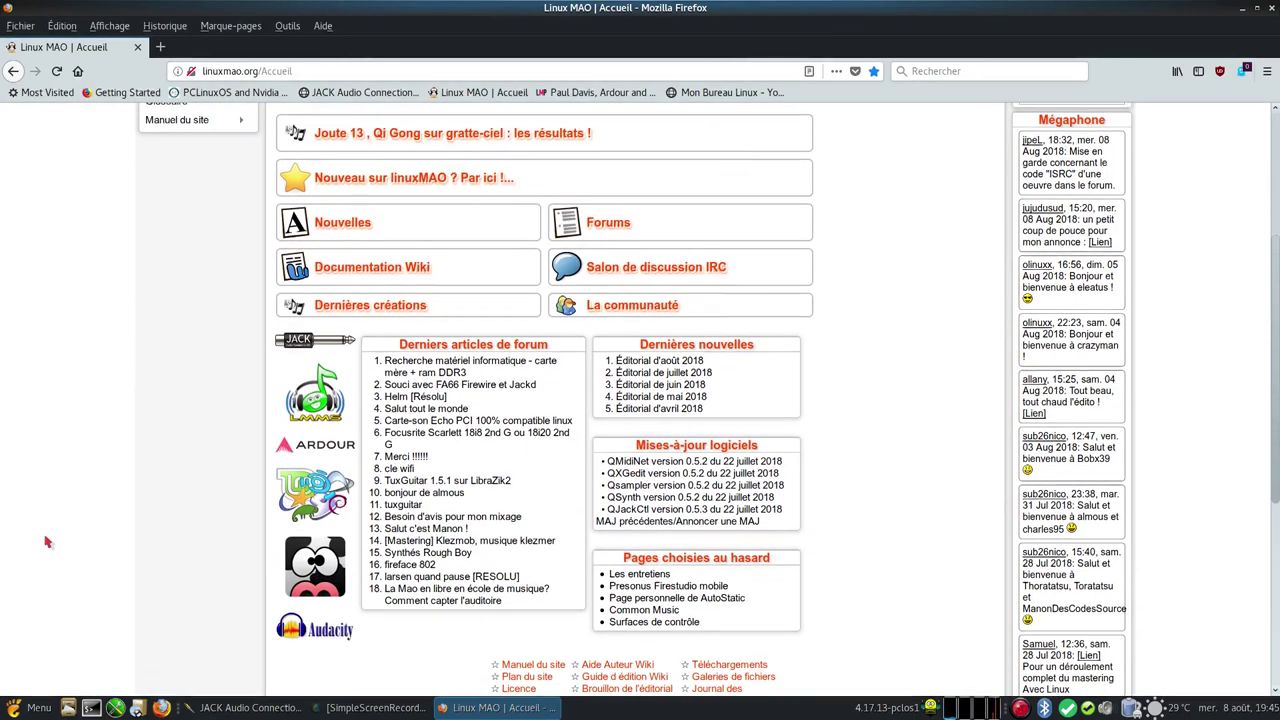
pyautogui.scroll(5, 44, 541)
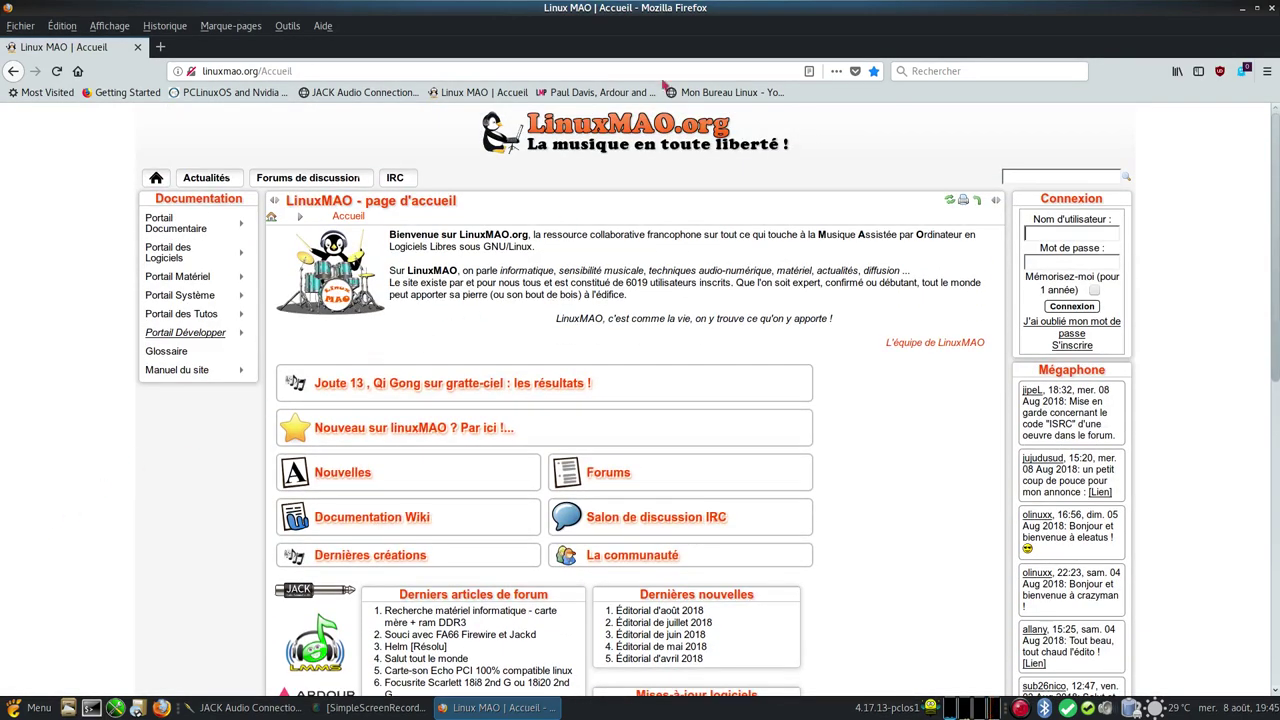
# Reopen the bookmarked article on the JACK creator's conference talk and play its embedded video, skipping ahead to about 2:29
pyautogui.click(625, 90)
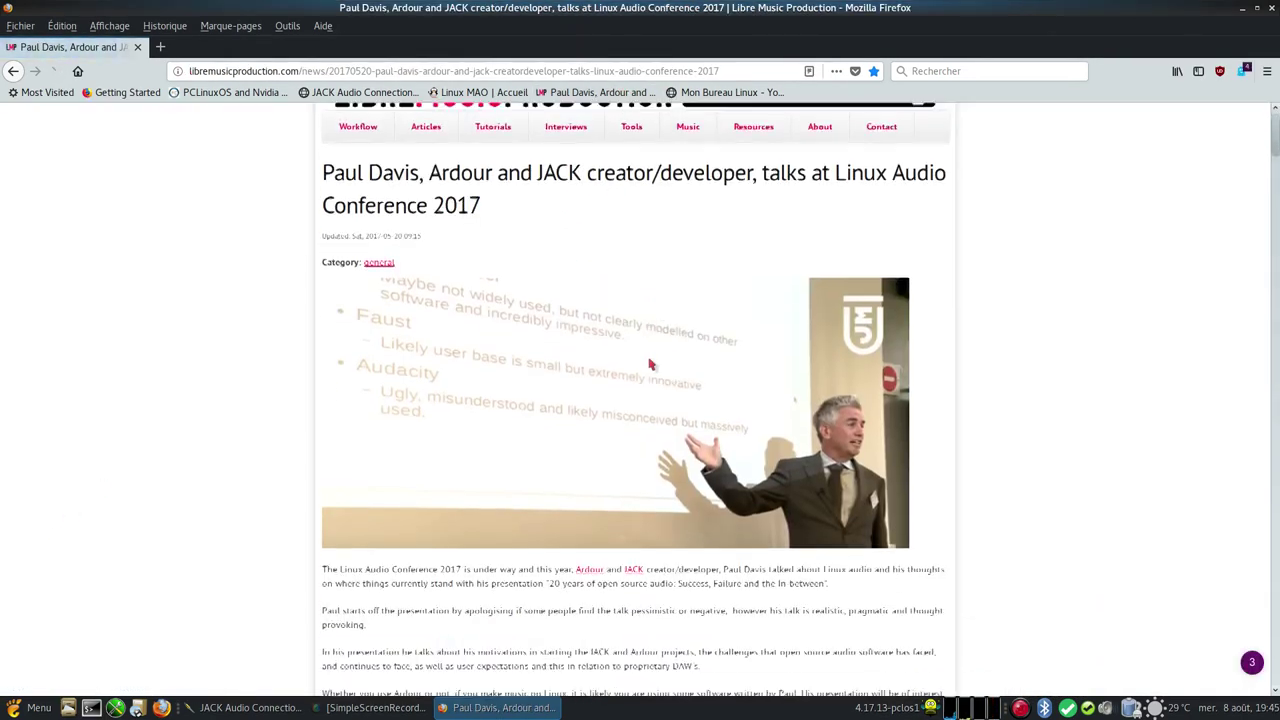
pyautogui.scroll(-6, 650, 365)
pyautogui.click(668, 418)
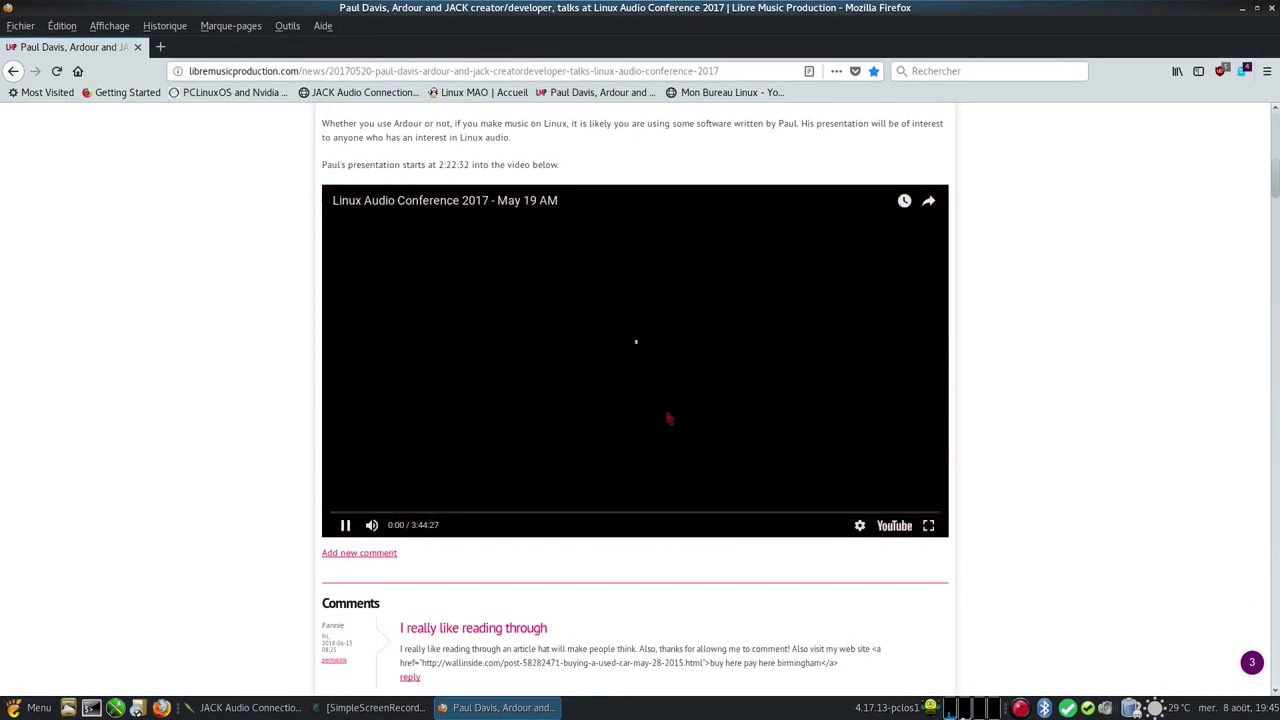
pyautogui.scroll(-1, 660, 440)
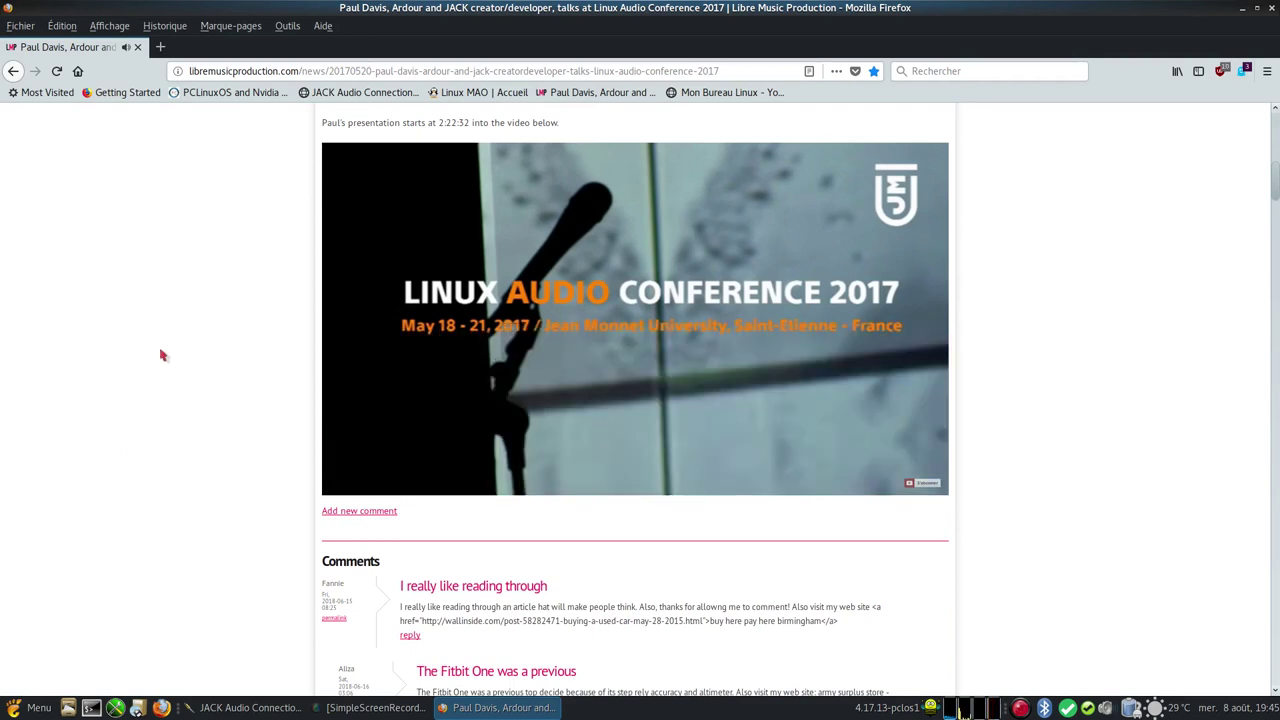
pyautogui.moveTo(734, 441)
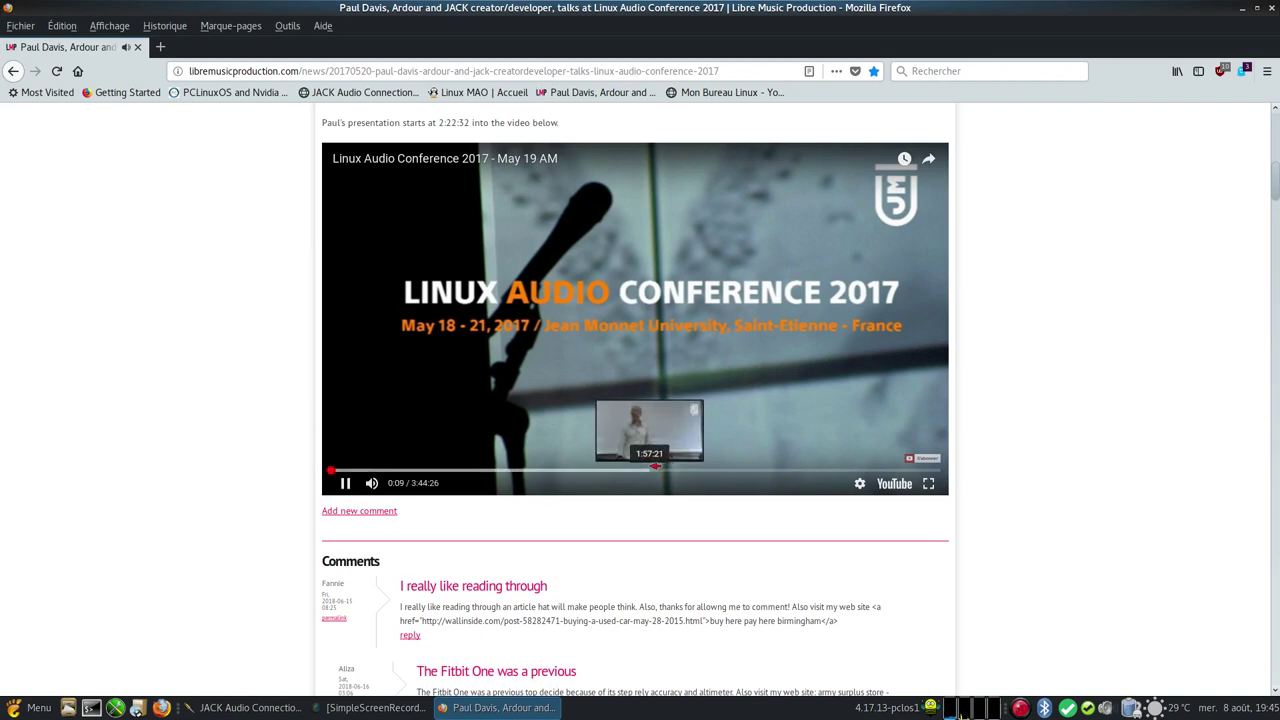
pyautogui.click(652, 468)
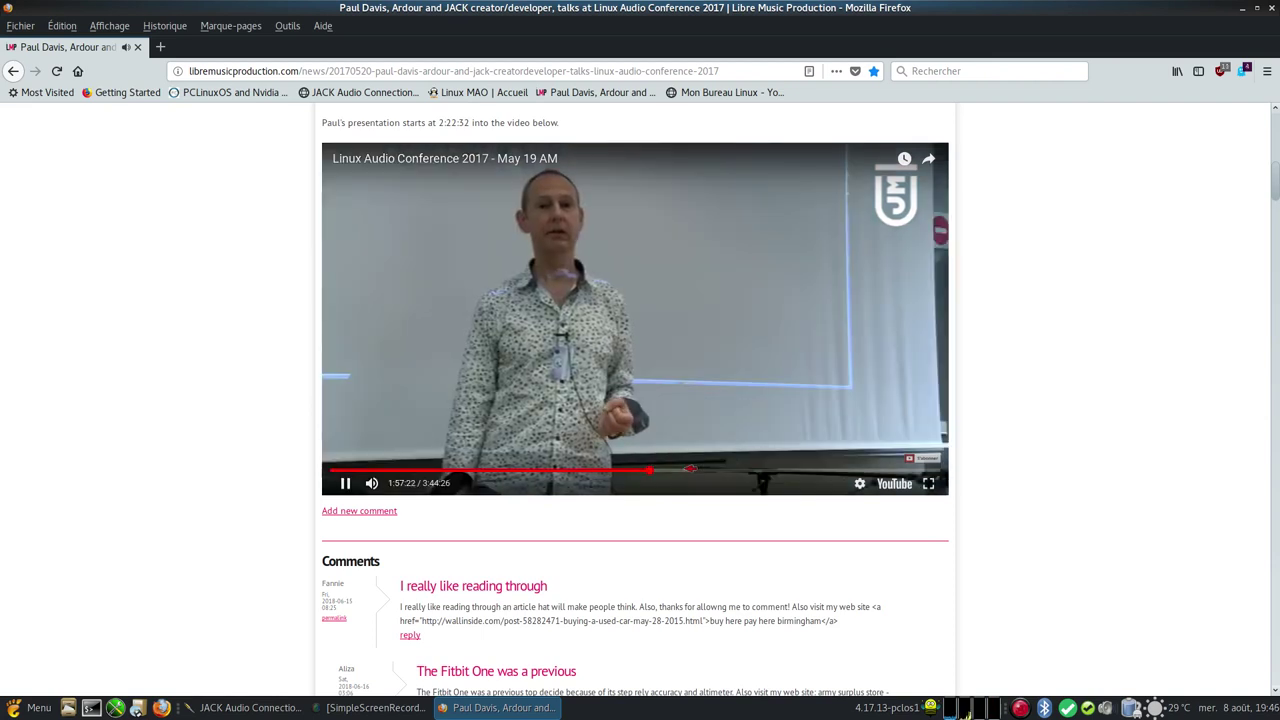
pyautogui.click(740, 469)
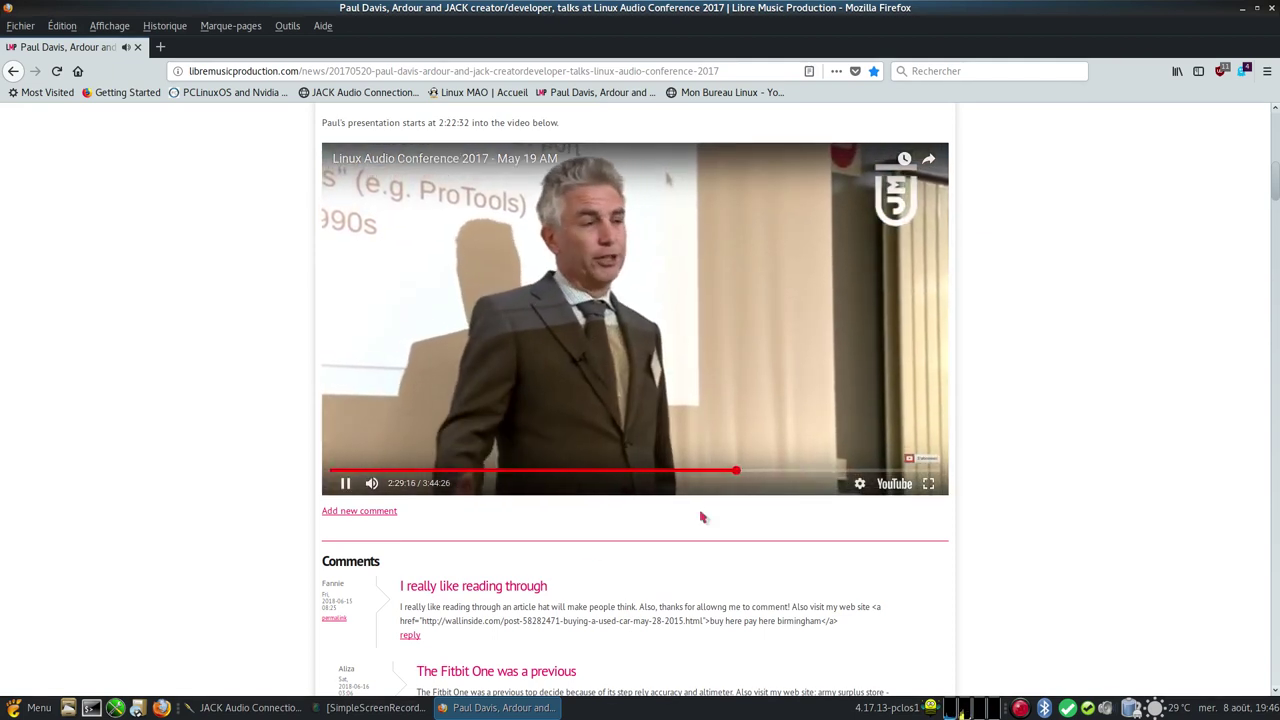
# Pause the conference video and leave only the JACK Audio Connection Kit window showing on the desktop
pyautogui.click(207, 712)
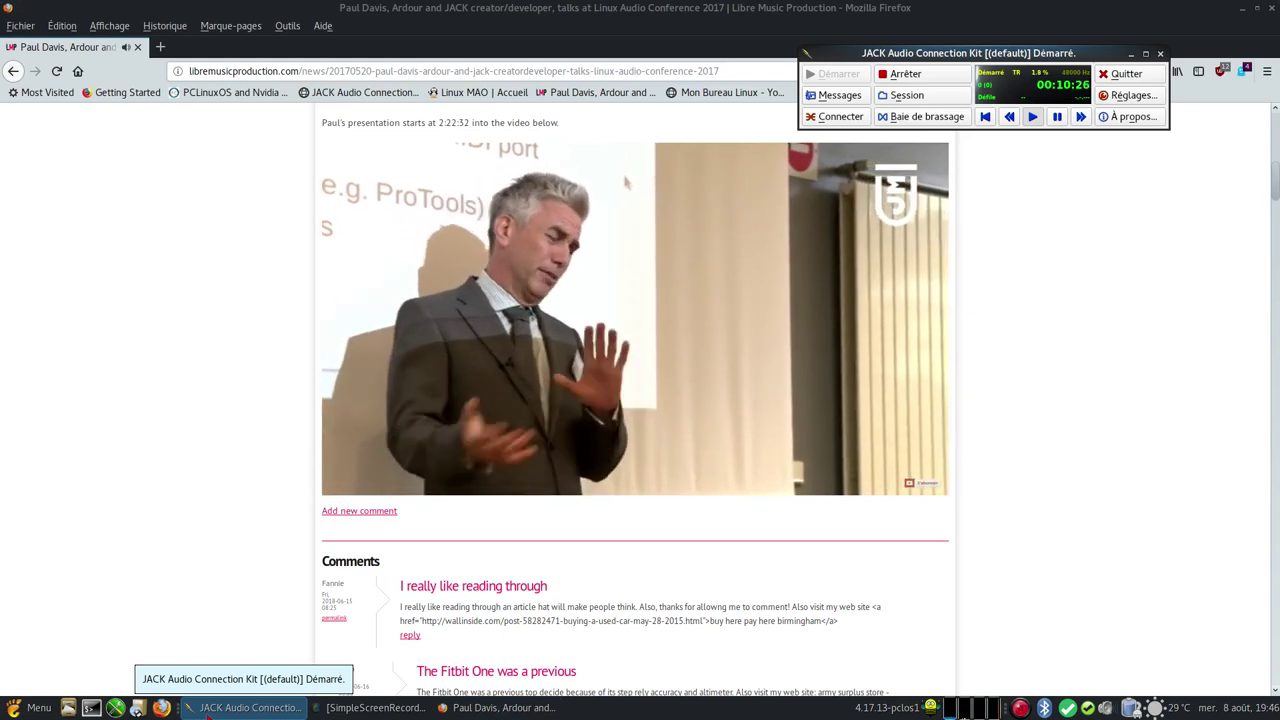
pyautogui.click(207, 710)
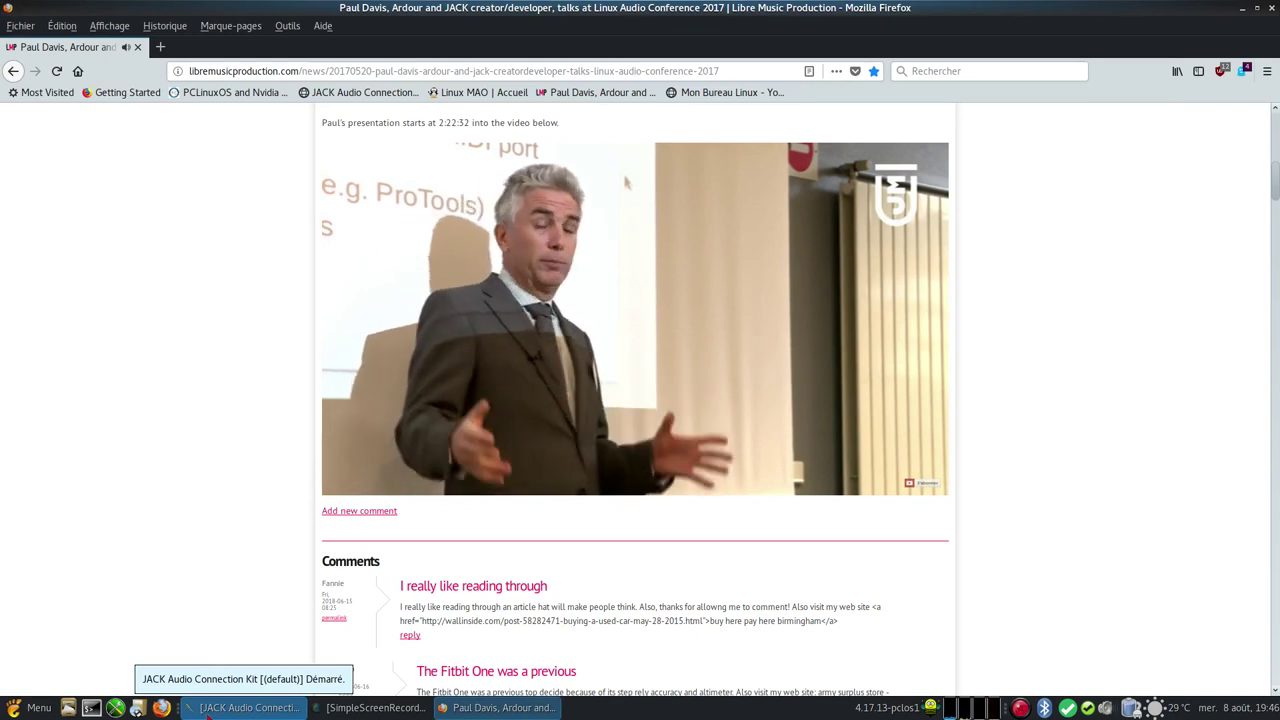
pyautogui.click(624, 182)
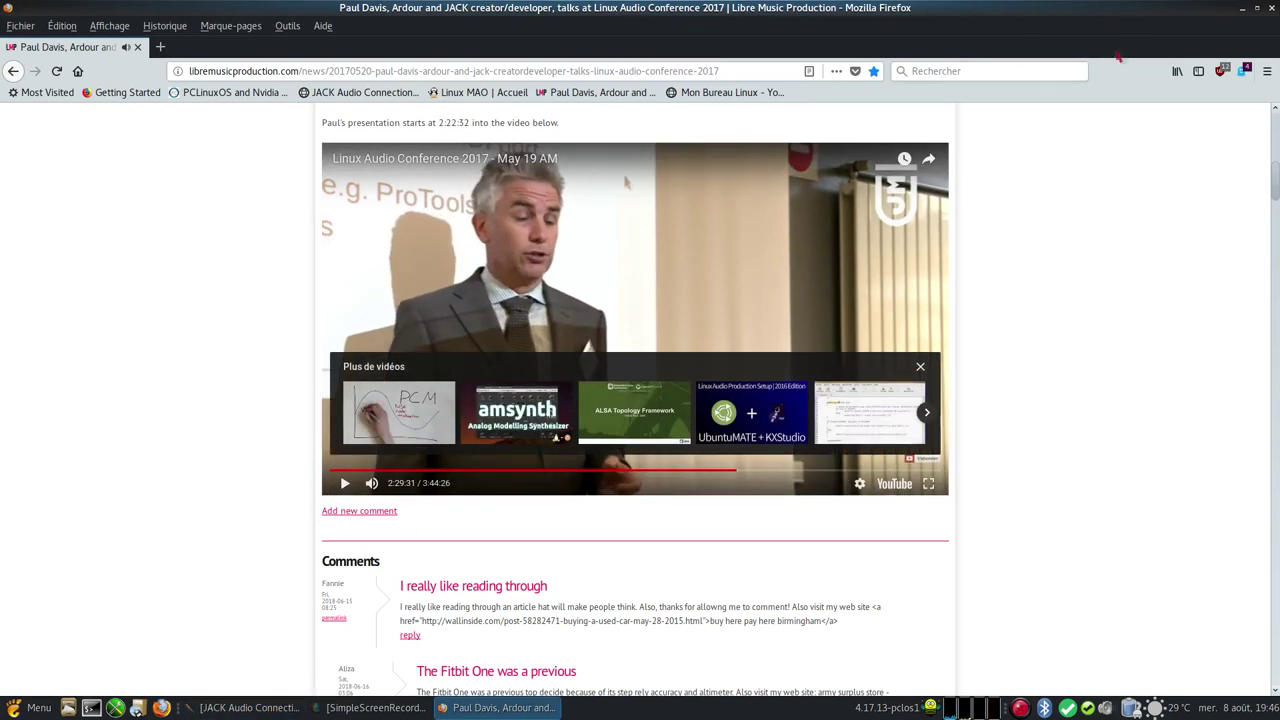
pyautogui.press('super+d')
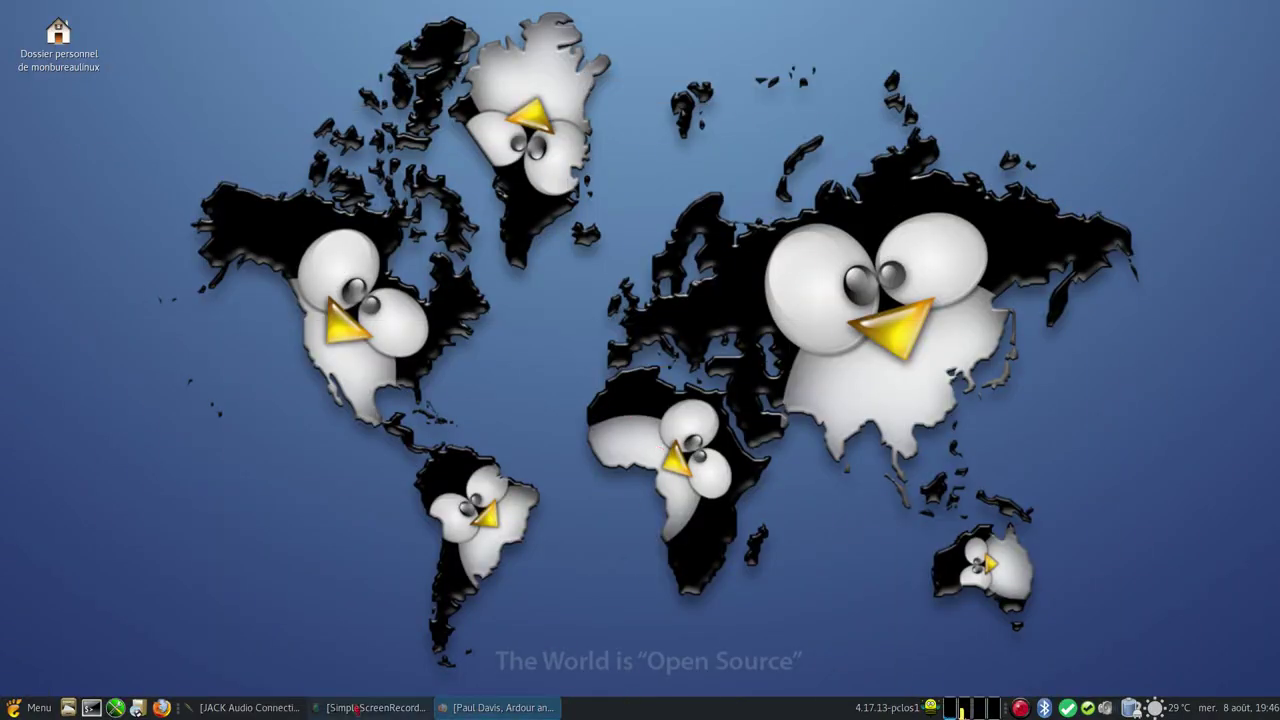
pyautogui.click(262, 707)
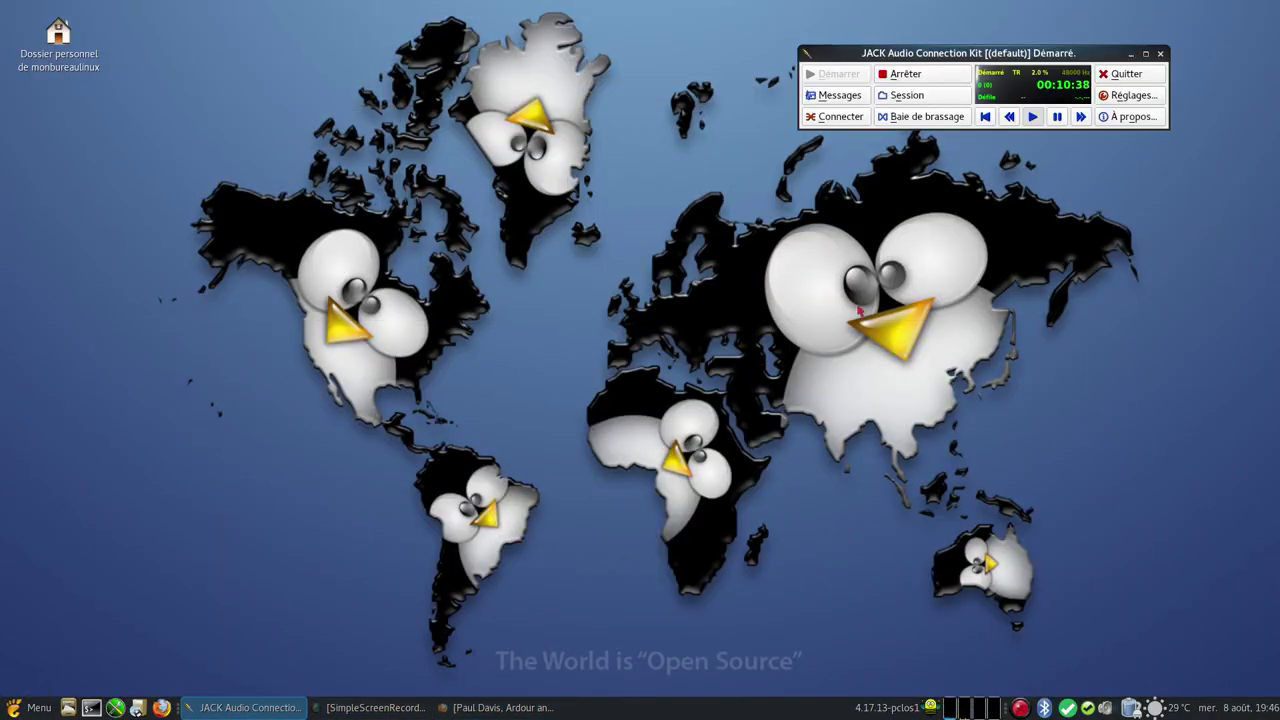